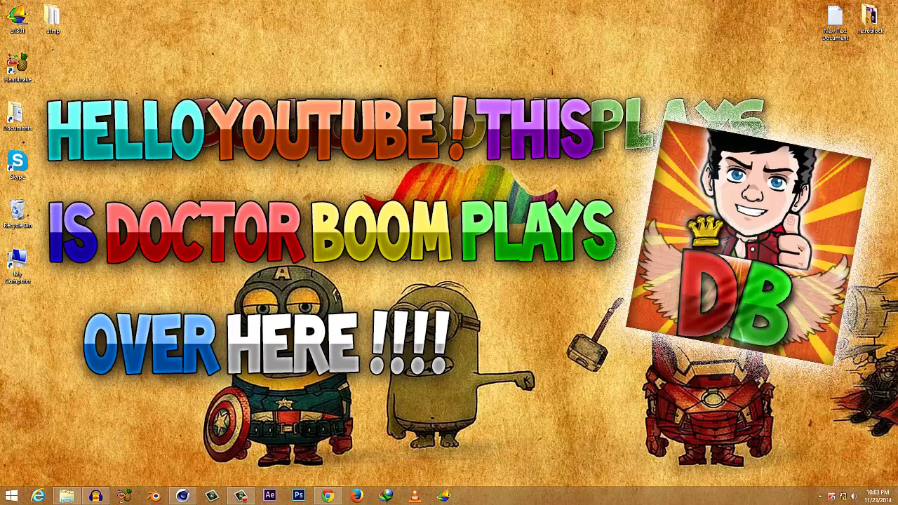
right_click(384, 251)
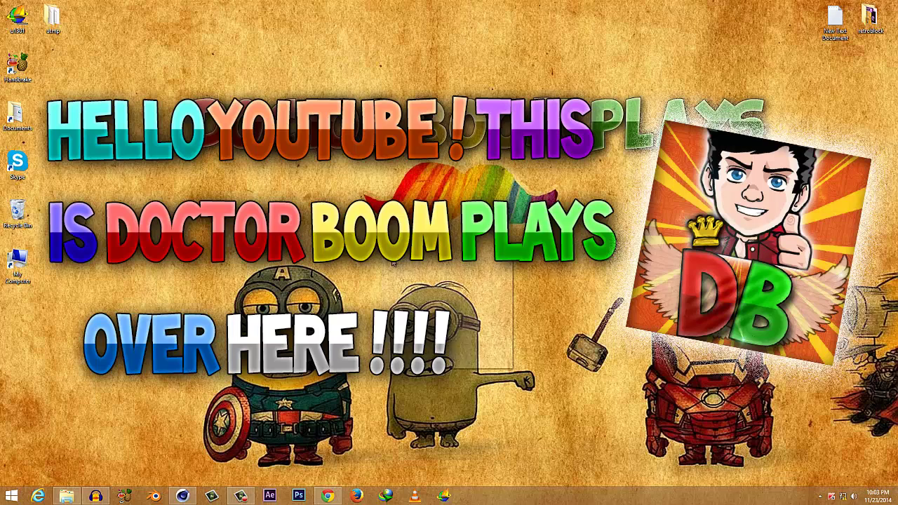
click(411, 291)
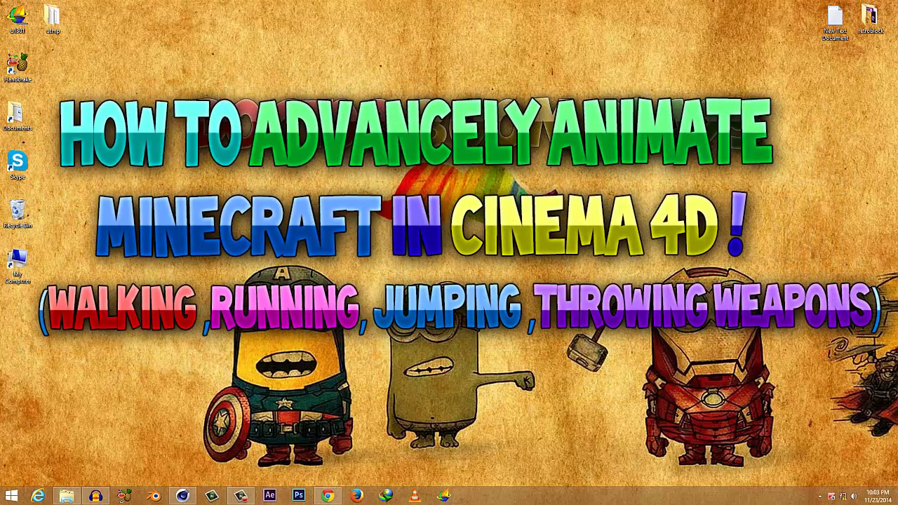
right_click(382, 245)
click(407, 280)
right_click(283, 199)
click(307, 234)
right_click(358, 217)
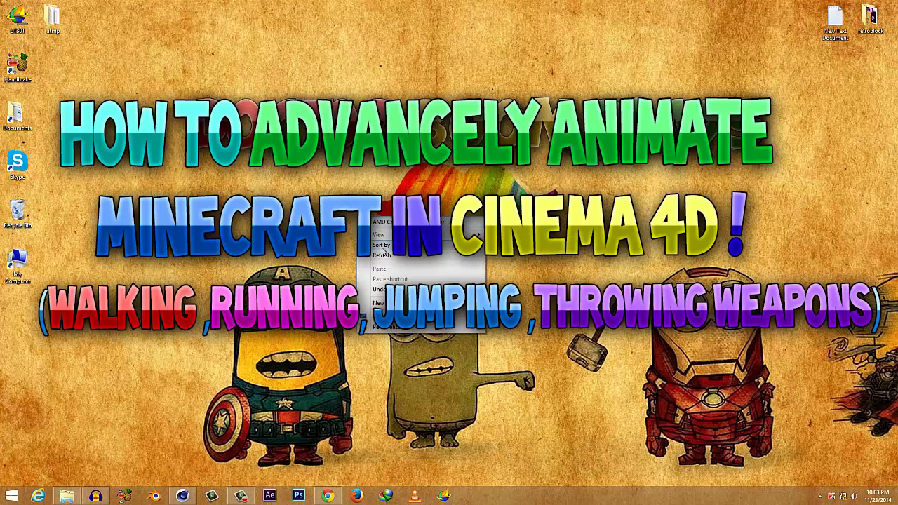
click(382, 255)
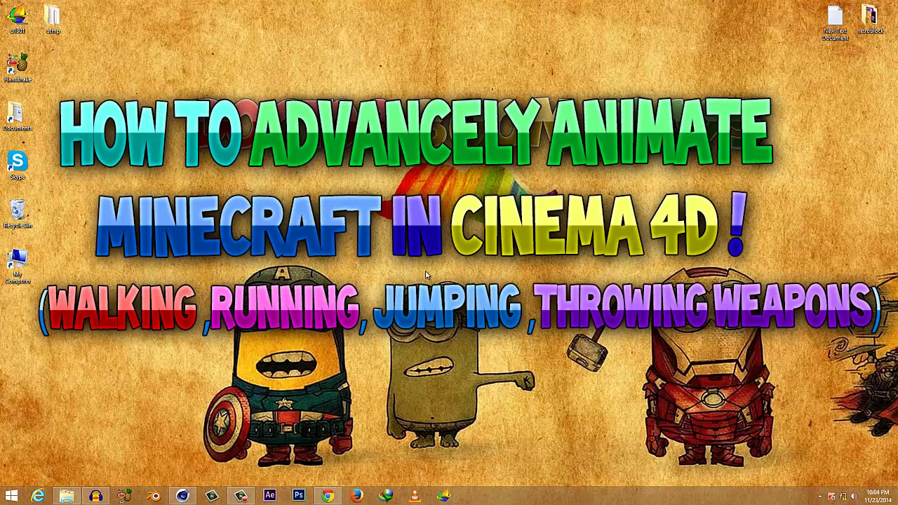
right_click(380, 239)
click(398, 277)
right_click(341, 250)
click(355, 284)
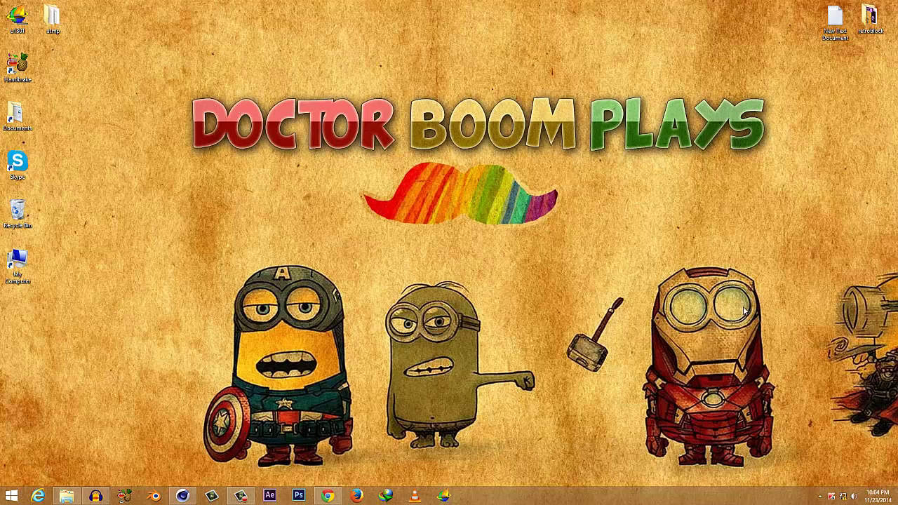
right_click(175, 284)
click(219, 323)
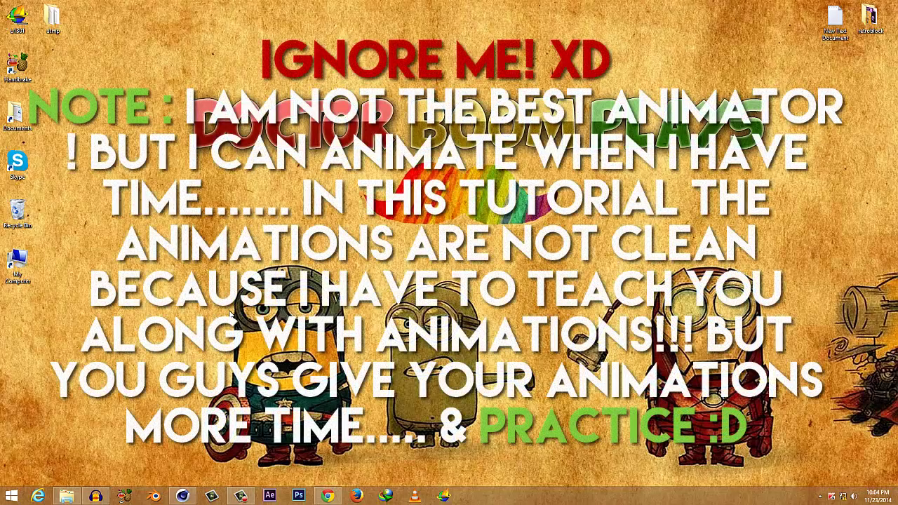
right_click(272, 218)
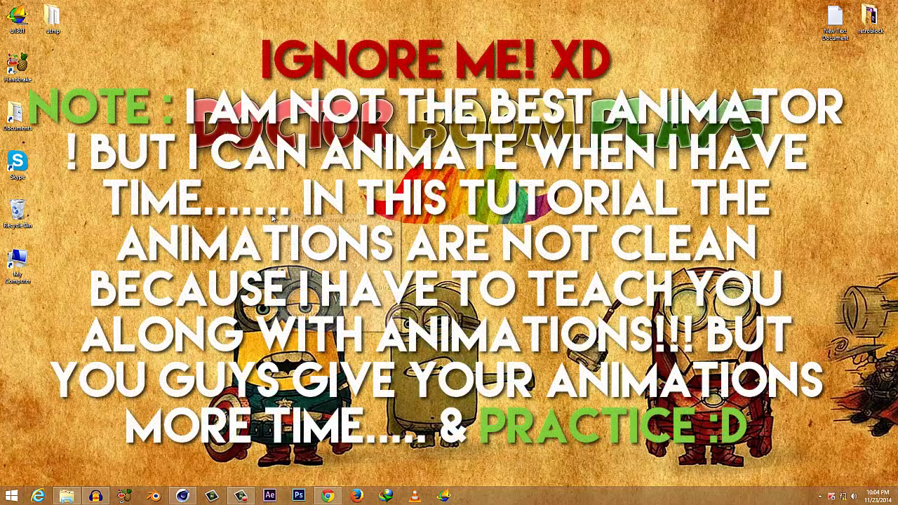
key(Escape)
drag(88, 50, 783, 207)
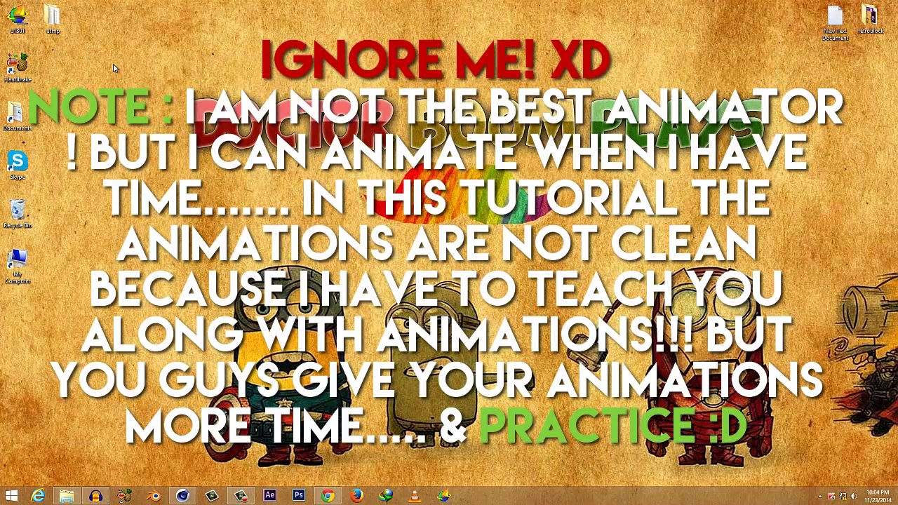
drag(109, 54, 800, 163)
drag(148, 47, 808, 162)
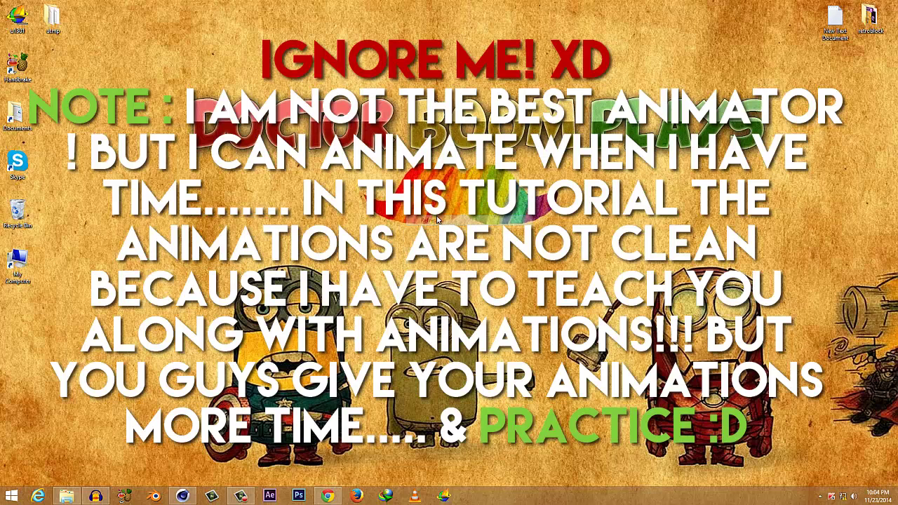
right_click(172, 64)
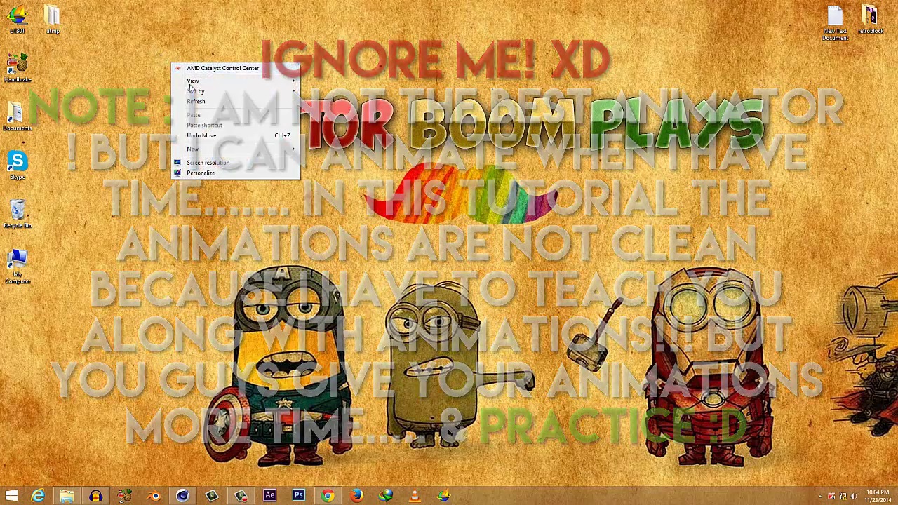
click(195, 101)
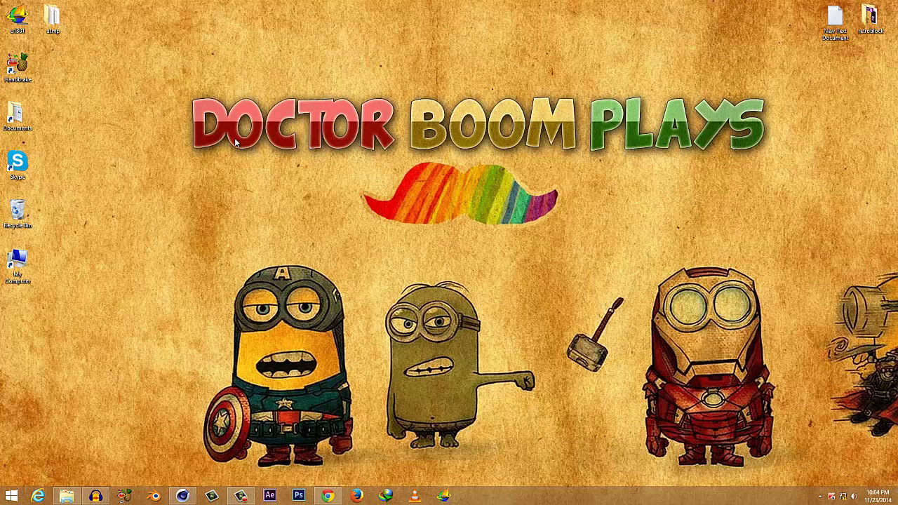
right_click(236, 142)
click(264, 181)
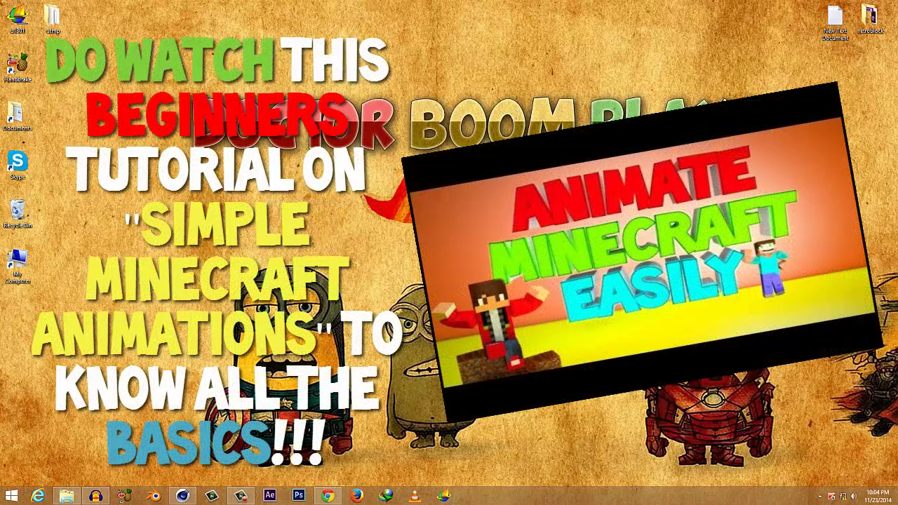
right_click(293, 202)
click(320, 240)
right_click(292, 203)
click(323, 242)
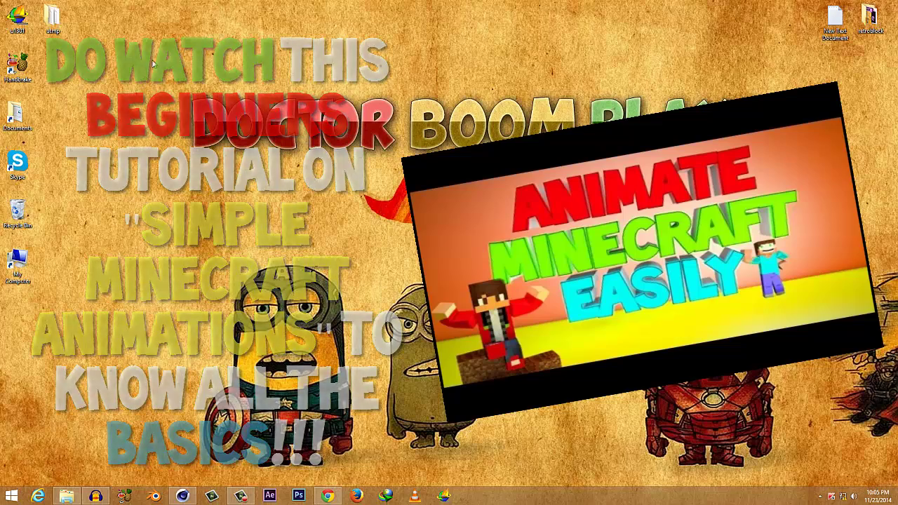
Step: Switch to Cinema 4D and select the Steve (Main) rig, with the character viewed from the front at close range
mouse_move(185, 496)
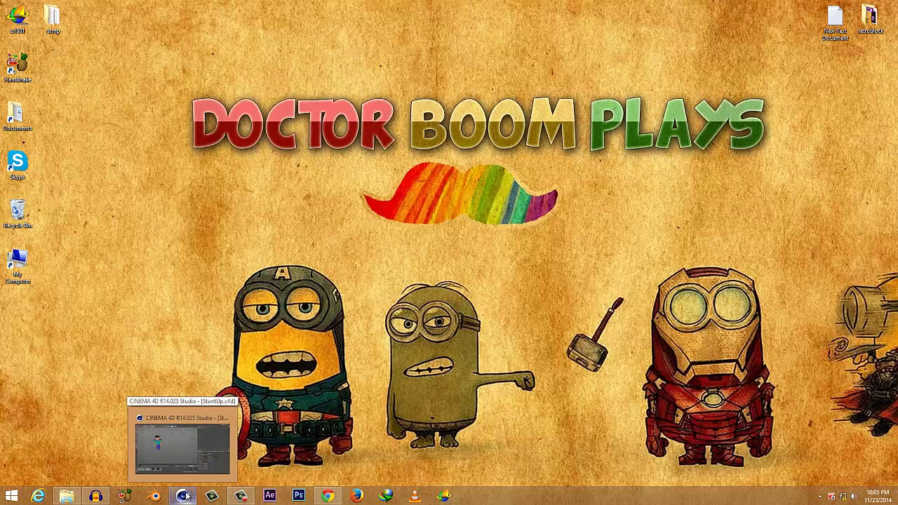
click(185, 496)
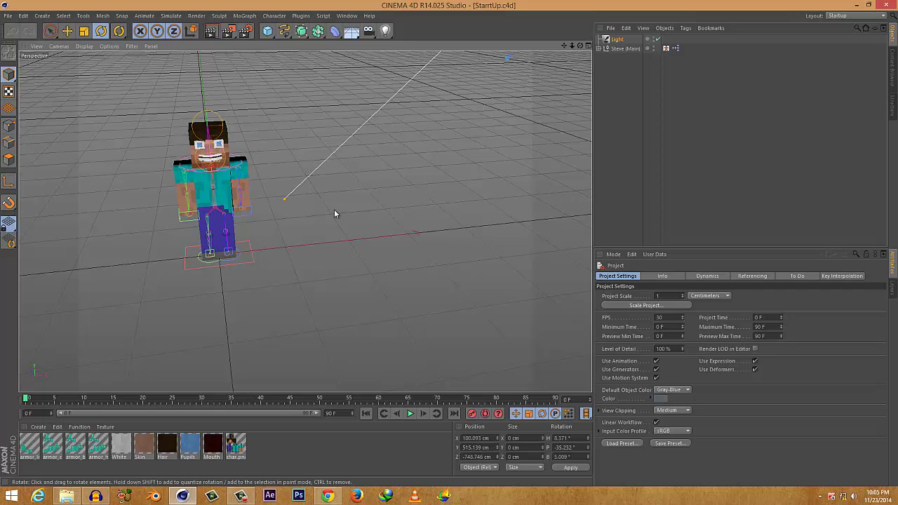
alt+drag(358, 222, 357, 320)
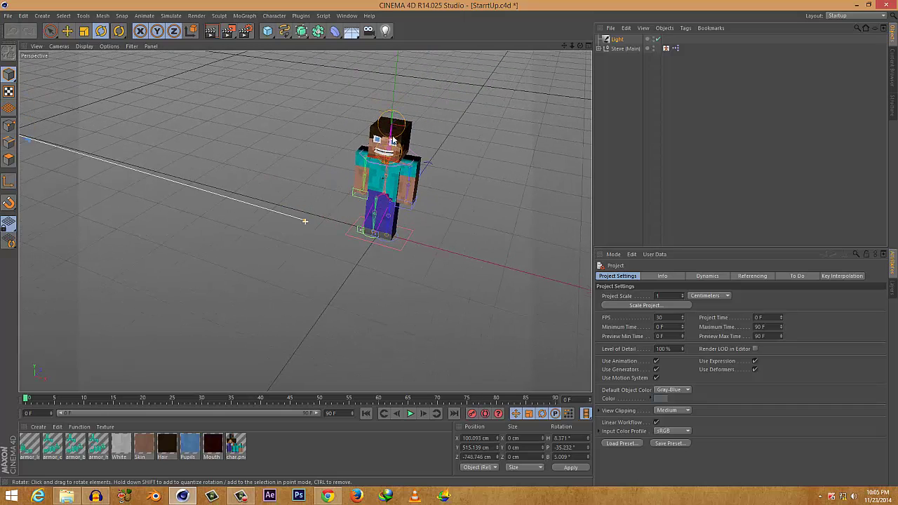
scroll(392, 137, up, 3)
scroll(393, 179, up, 2)
scroll(413, 157, up, 1)
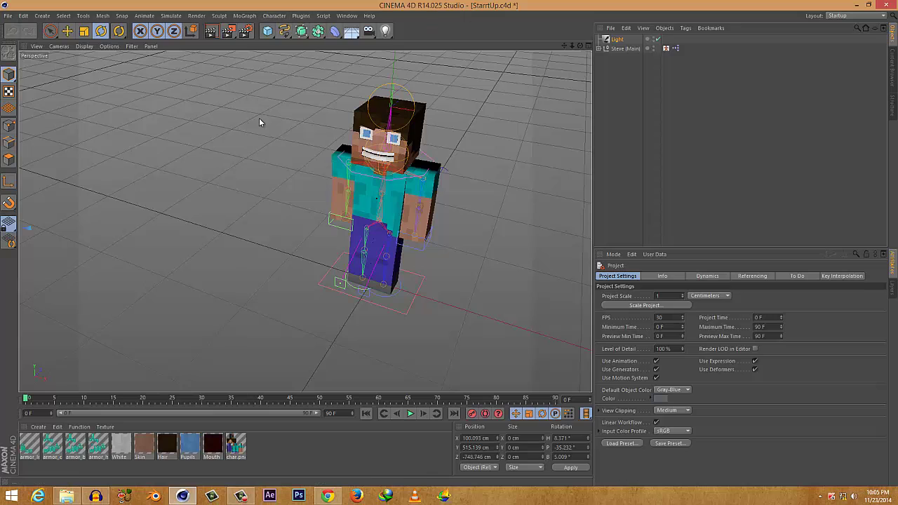
click(635, 49)
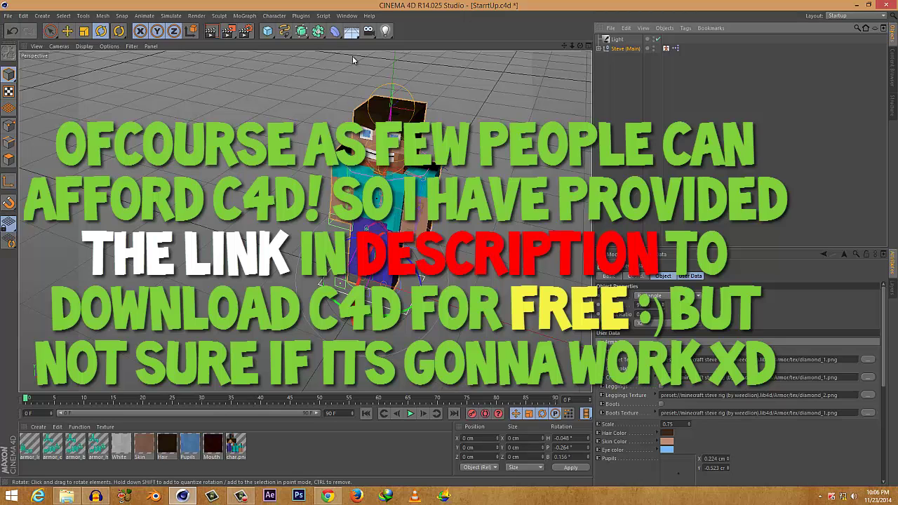
scroll(382, 193, up, 3)
mouse_move(383, 193)
alt+mouse_down()
mouse_move(386, 218)
mouse_move(382, 204)
alt+mouse_up()
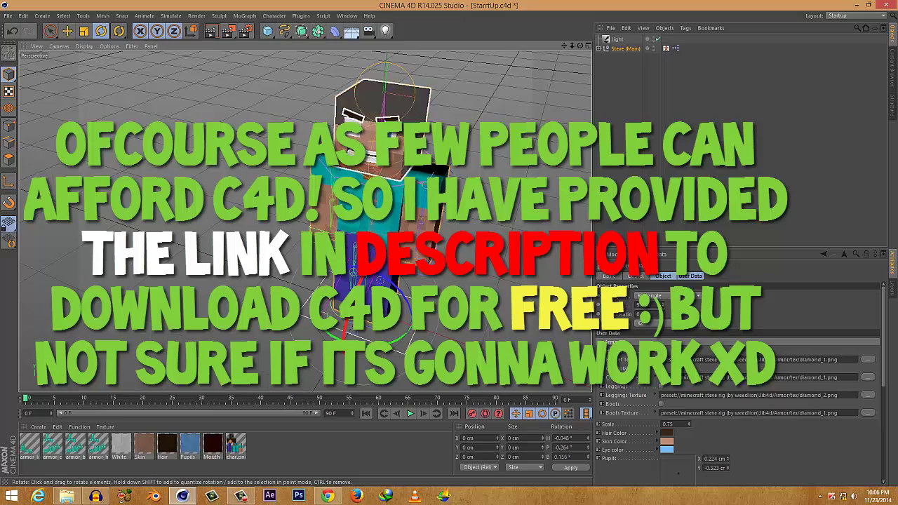
alt+drag(477, 242, 490, 216)
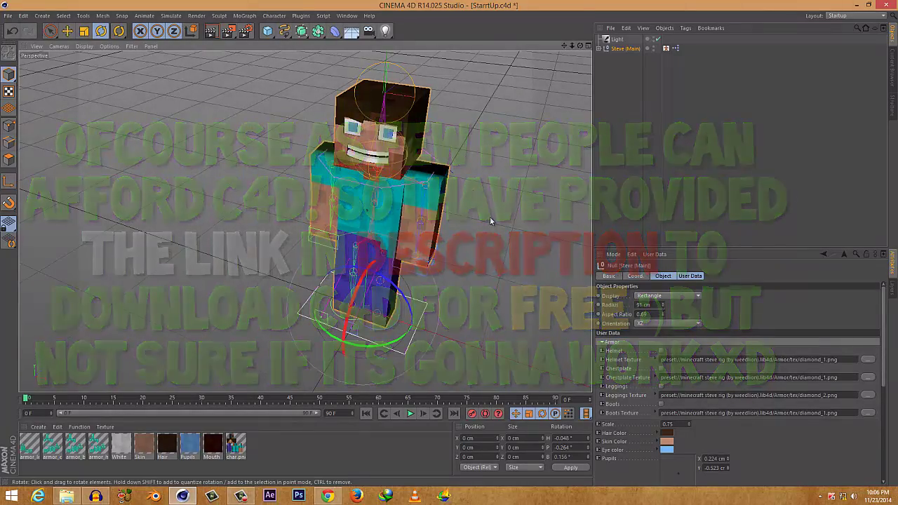
scroll(482, 227, down, 3)
scroll(481, 226, up, 5)
scroll(482, 227, down, 1)
scroll(482, 227, down, 1)
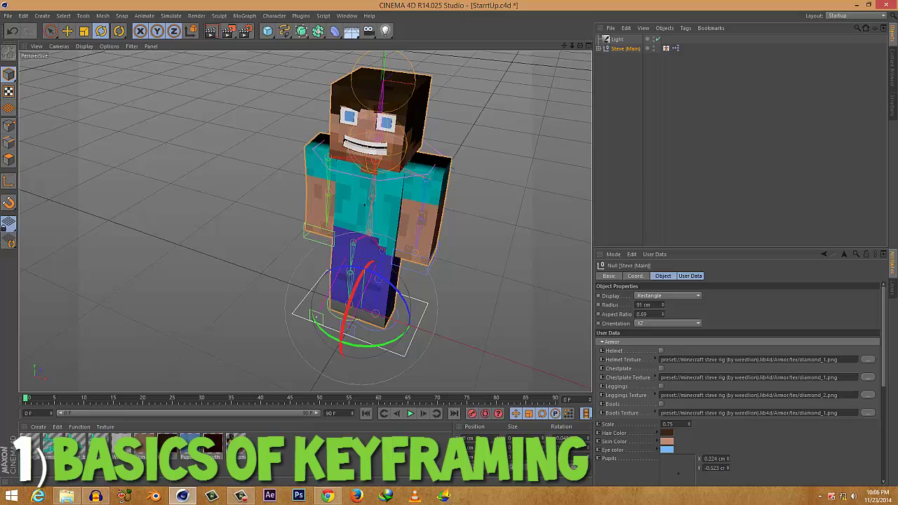
scroll(237, 215, up, 3)
scroll(237, 216, down, 3)
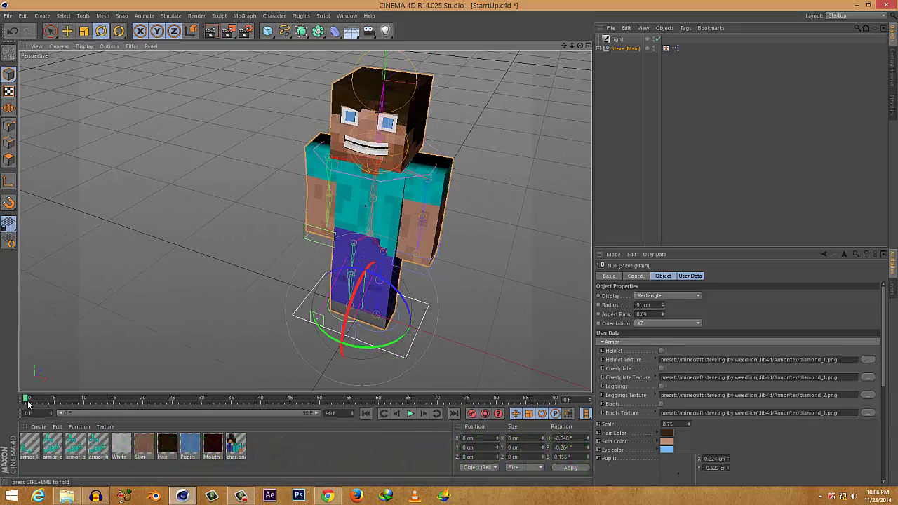
Step: Preview the timeline briefly and return the playhead to frame 0
key(F8)
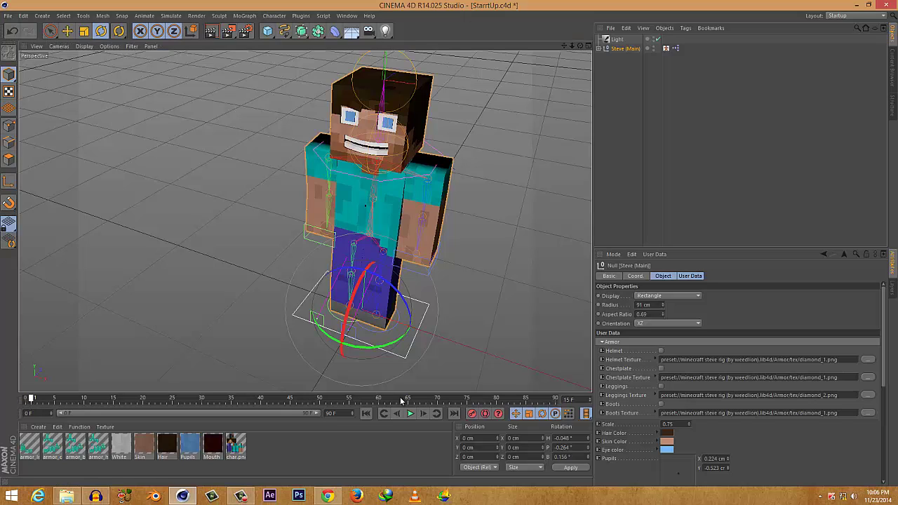
drag(168, 402, 47, 396)
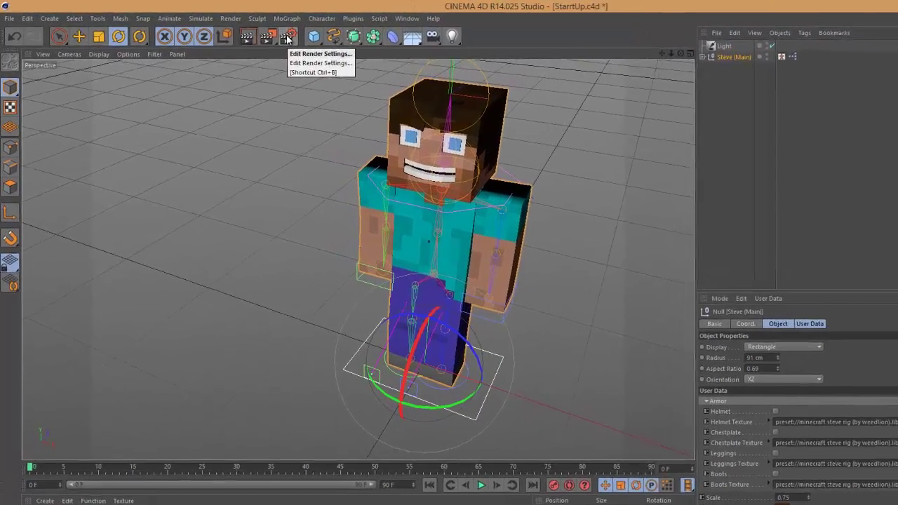
Step: Set the render output size to 1280 × 720 pixels in the render settings
click(287, 39)
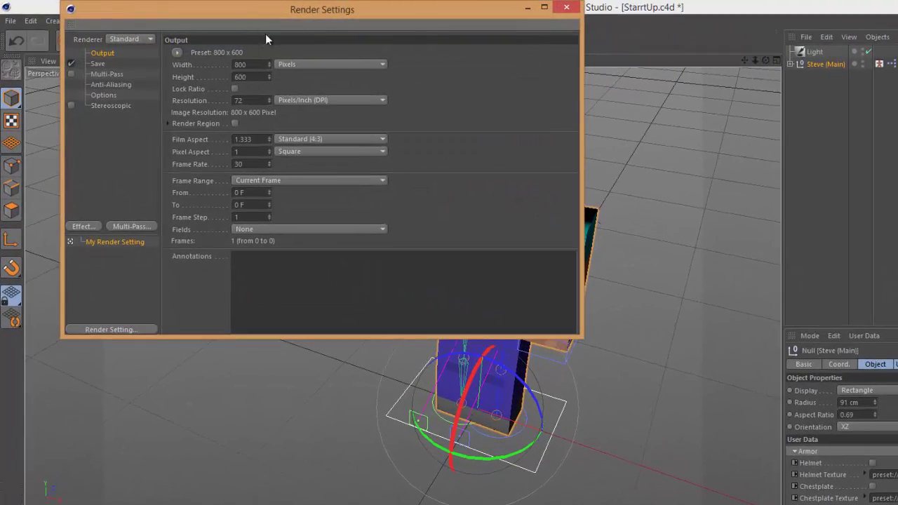
drag(249, 64, 179, 62)
text(13)
text(80)
key(Tab)
text(7)
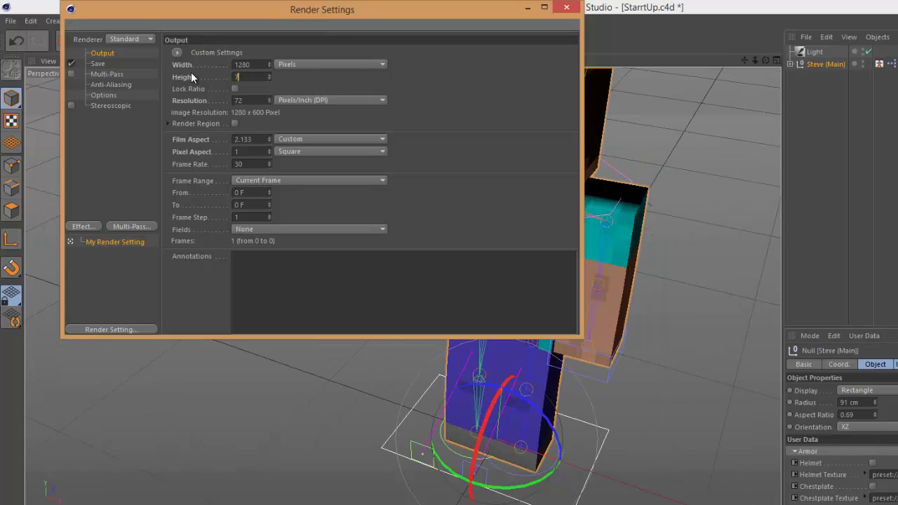
text(20)
click(238, 100)
Step: Set the render frame range to All Frames with a frame rate of 30, and close the render settings
click(294, 180)
click(280, 190)
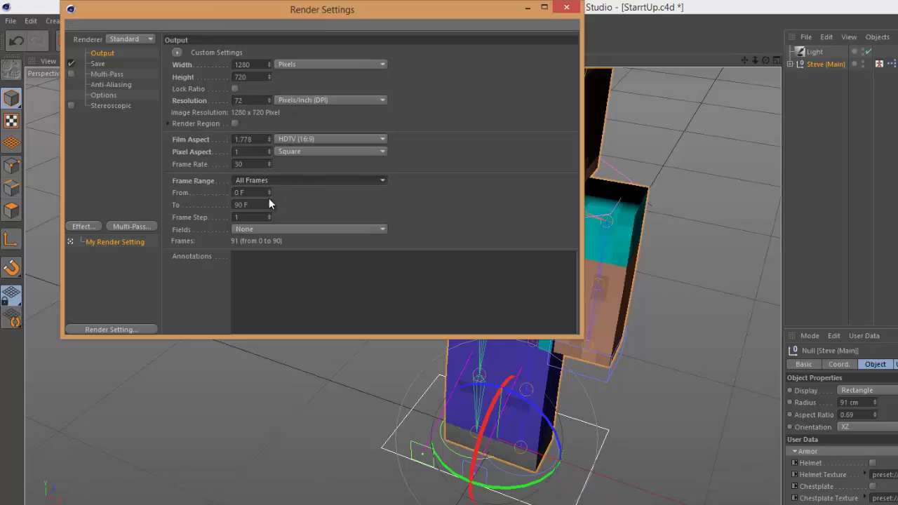
double_click(253, 163)
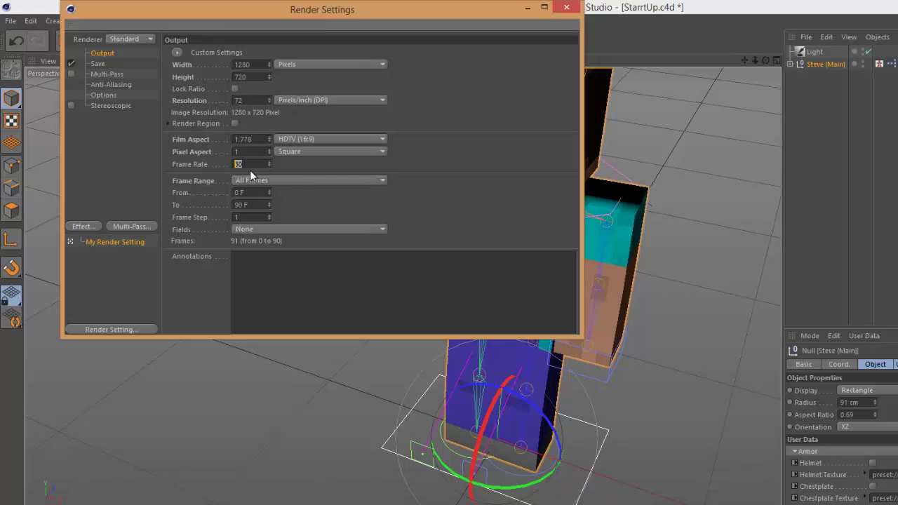
text(30)
drag(253, 163, 225, 168)
click(254, 166)
key(Return)
click(250, 165)
drag(239, 165, 230, 172)
double_click(243, 166)
click(248, 164)
key(Return)
click(258, 164)
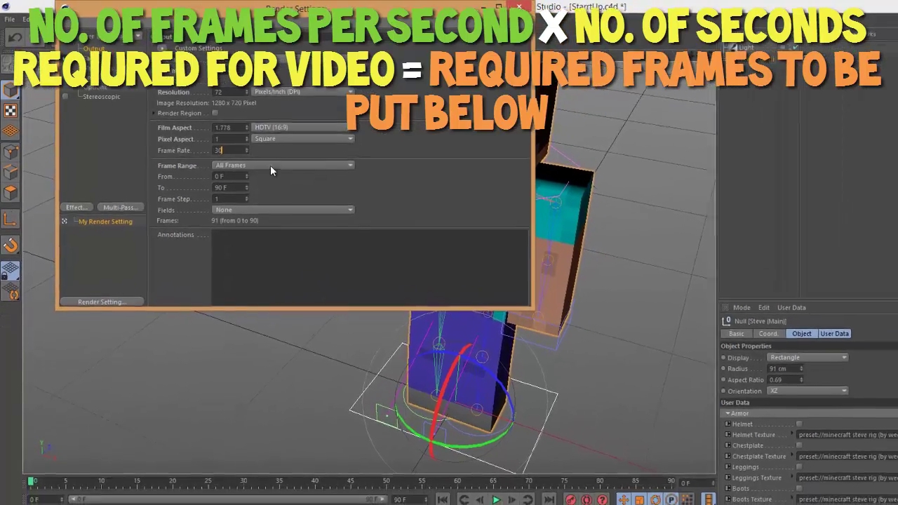
click(500, 6)
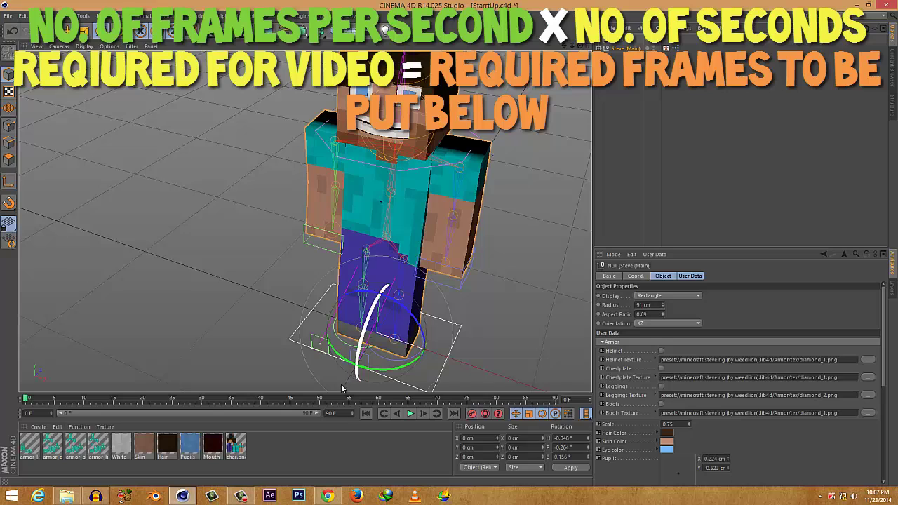
Step: Extend the timeline's end to 300 frames and scroll the visible frame range to its last part
drag(341, 414, 293, 423)
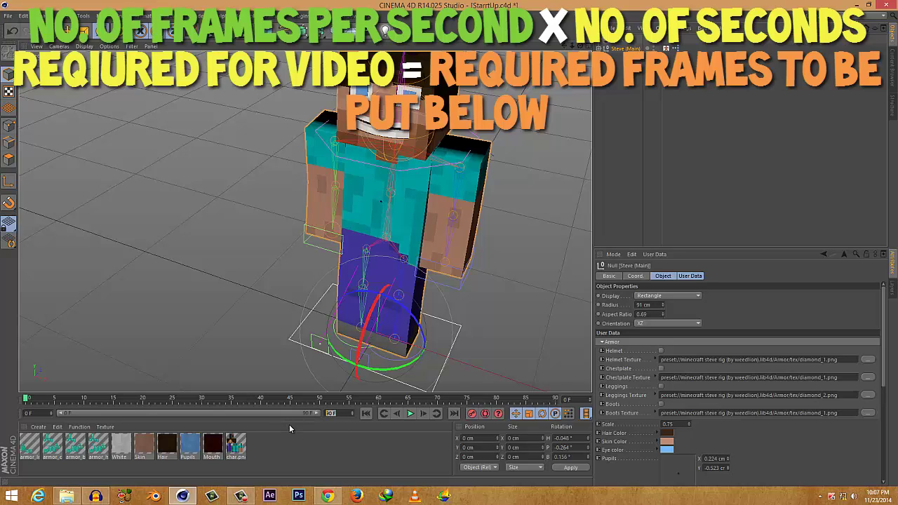
text(300)
click(361, 337)
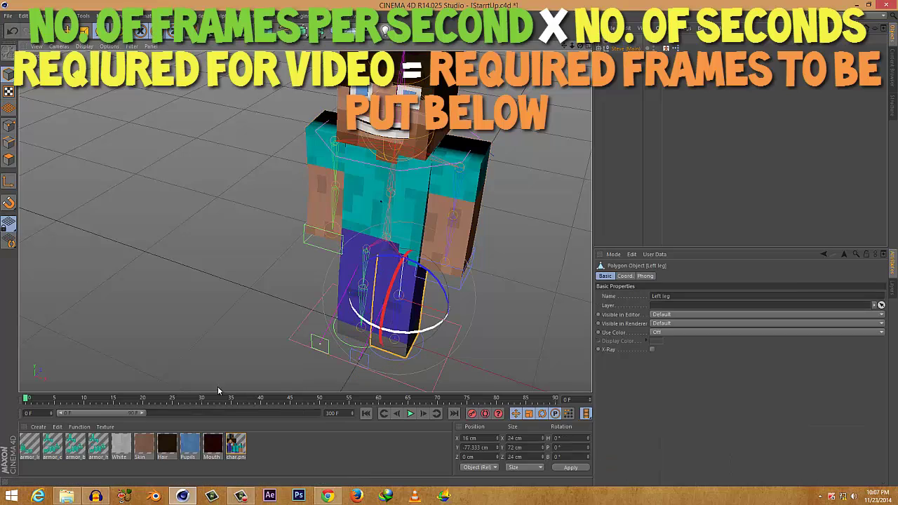
drag(26, 401, 539, 399)
drag(107, 413, 403, 421)
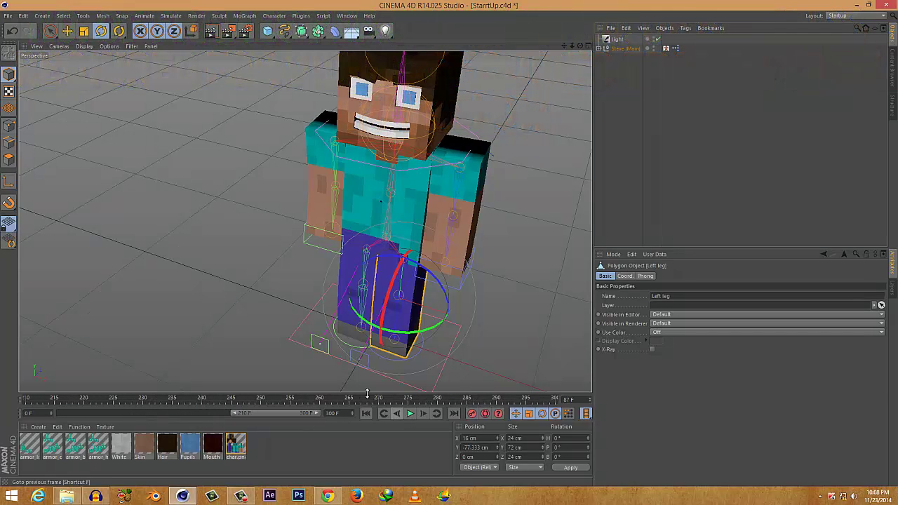
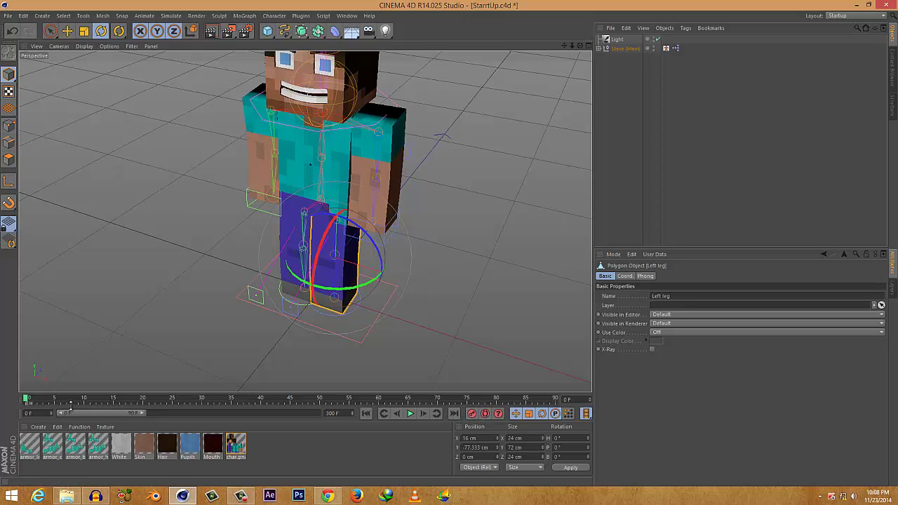
Step: Turn on automatic keyframe recording (Autokeying) at frame 0
click(485, 414)
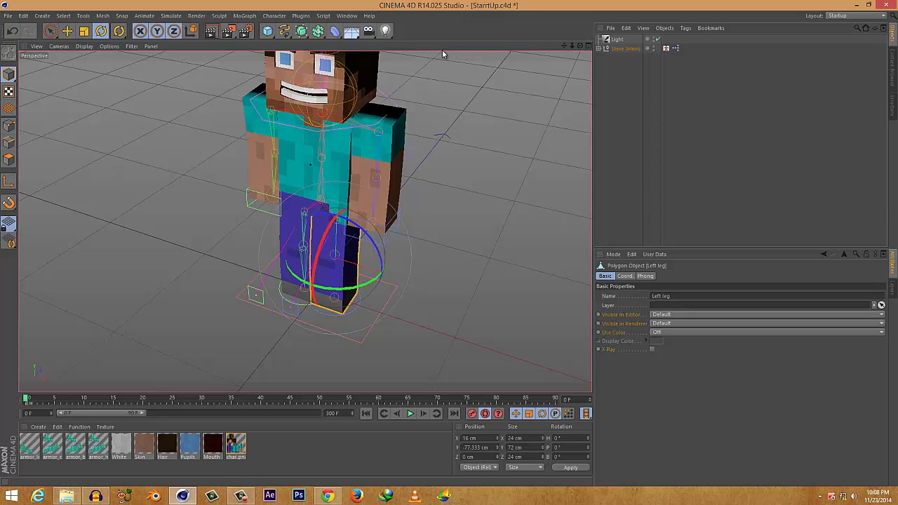
Step: Open the Steve rig's Visual Selector and enlarge its window to show the whole controller map
double_click(667, 49)
scroll(639, 196, down, 3)
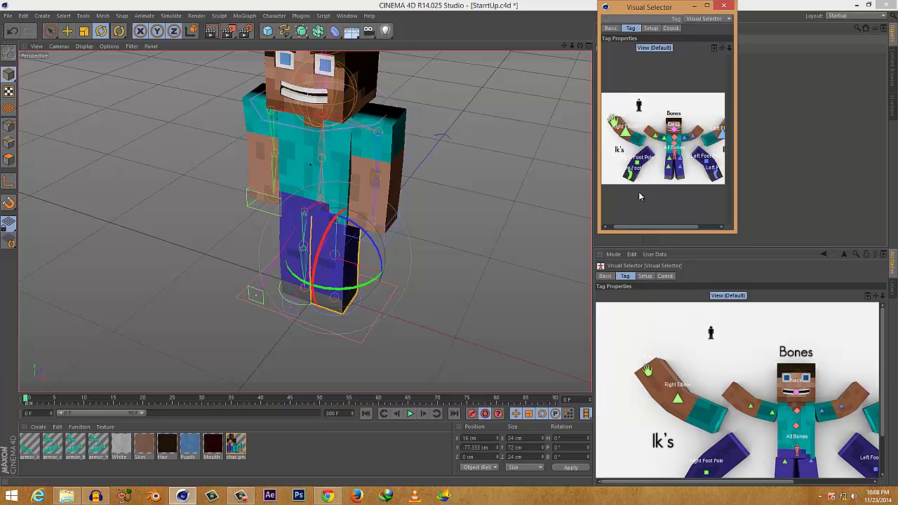
scroll(639, 196, up, 1)
drag(597, 224, 527, 207)
Step: Move the right foot sideways to about X -39.6 cm at frame 0, and forward to about Z -131 cm at frame 10
click(570, 186)
key(e)
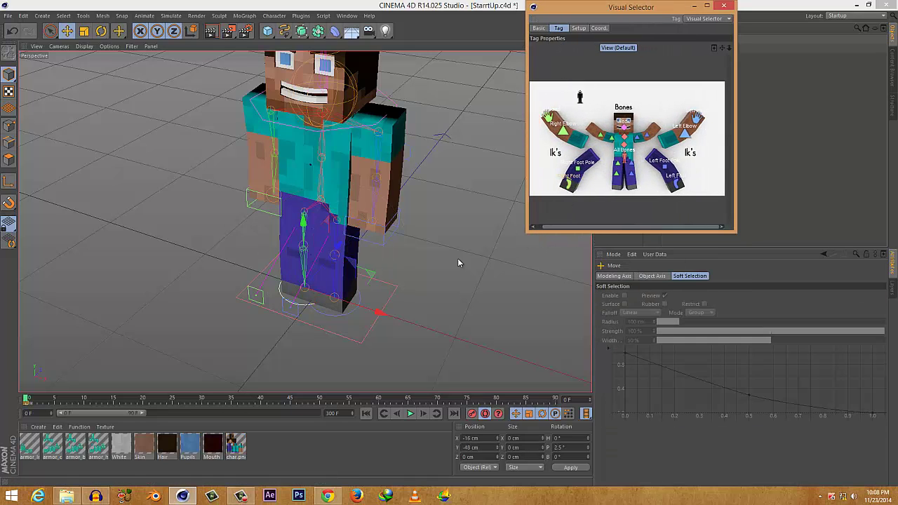
drag(381, 311, 342, 302)
drag(26, 402, 47, 402)
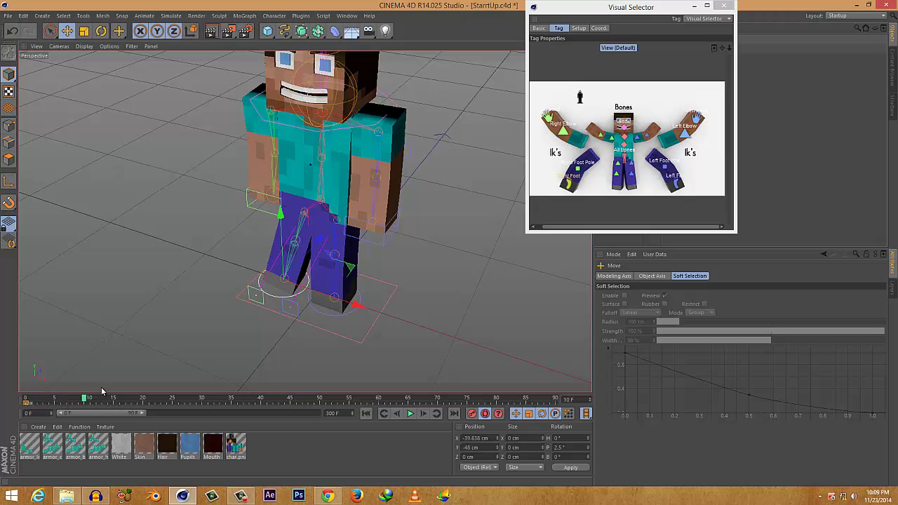
drag(318, 241, 160, 266)
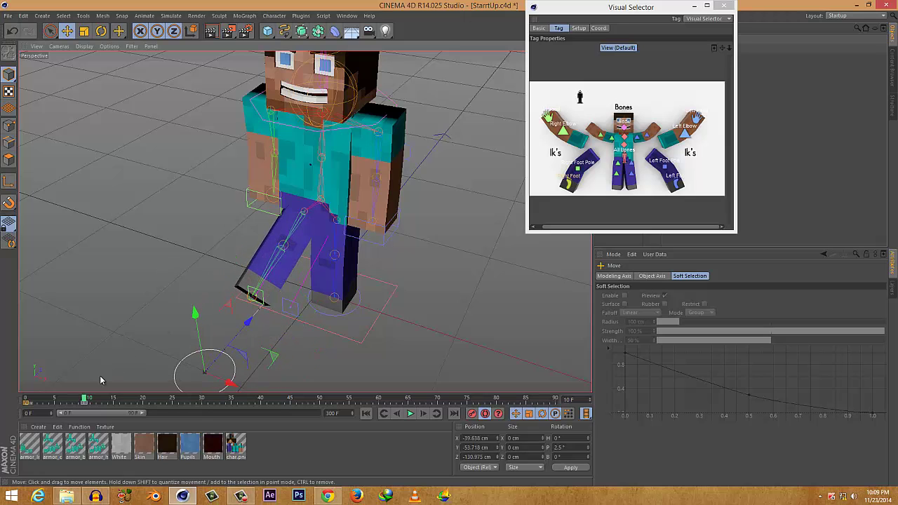
Step: Return to frame 0 and play back the right foot's movement briefly
drag(81, 401, 25, 400)
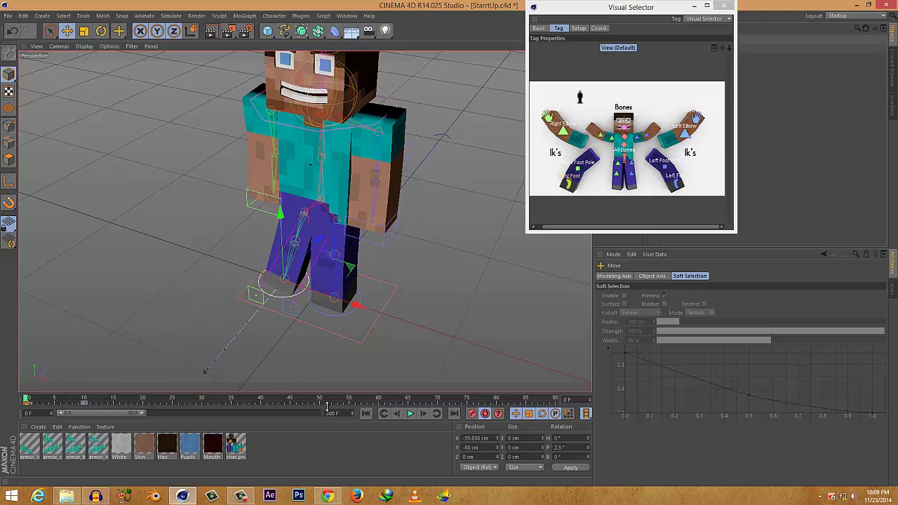
click(410, 414)
click(410, 414)
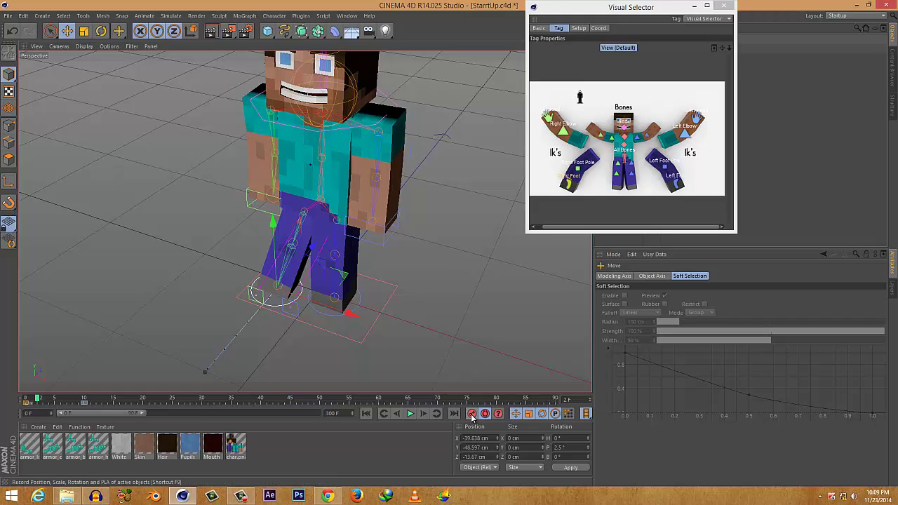
Step: Minimize the Visual Selector and undo the right foot's test movements
click(674, 6)
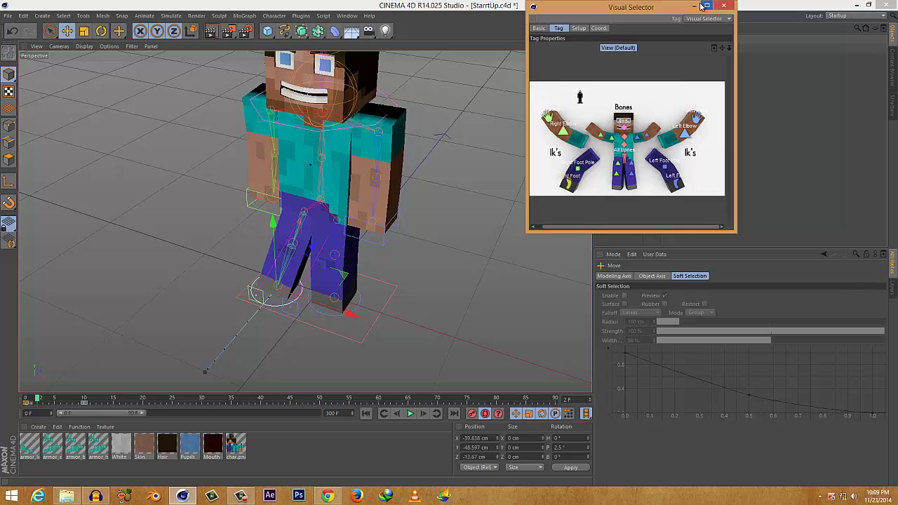
click(698, 5)
key(ctrl+z)
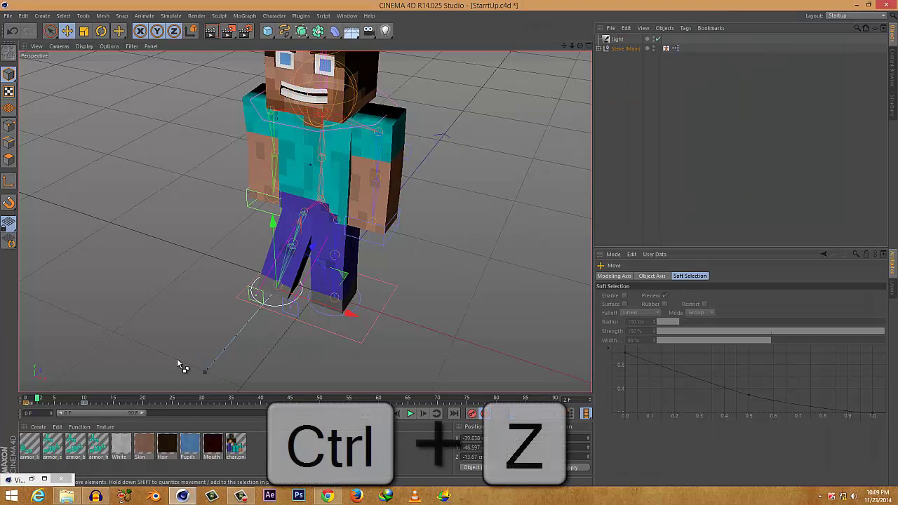
key(ctrl+z)
key(ctrl+z)
key(ctrl+z)
key(ctrl+z)
key(ctrl+z)
key(ctrl+z)
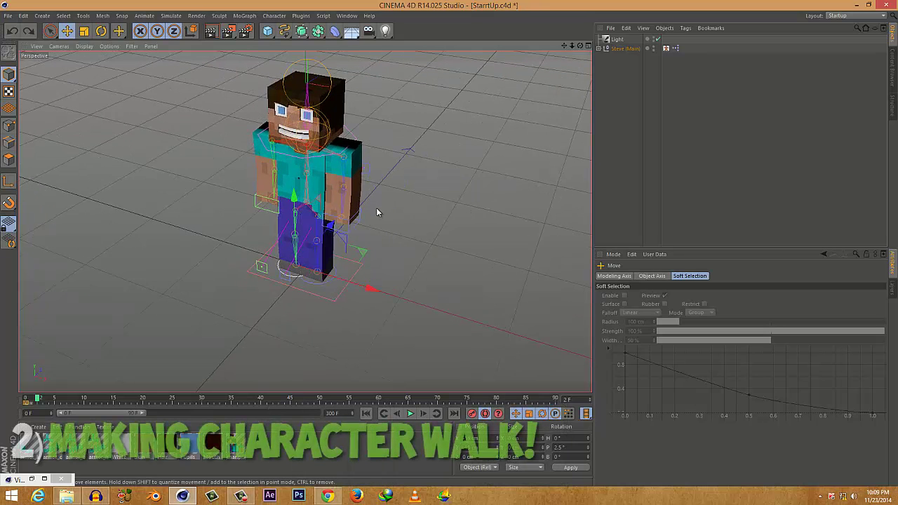
scroll(388, 203, down, 3)
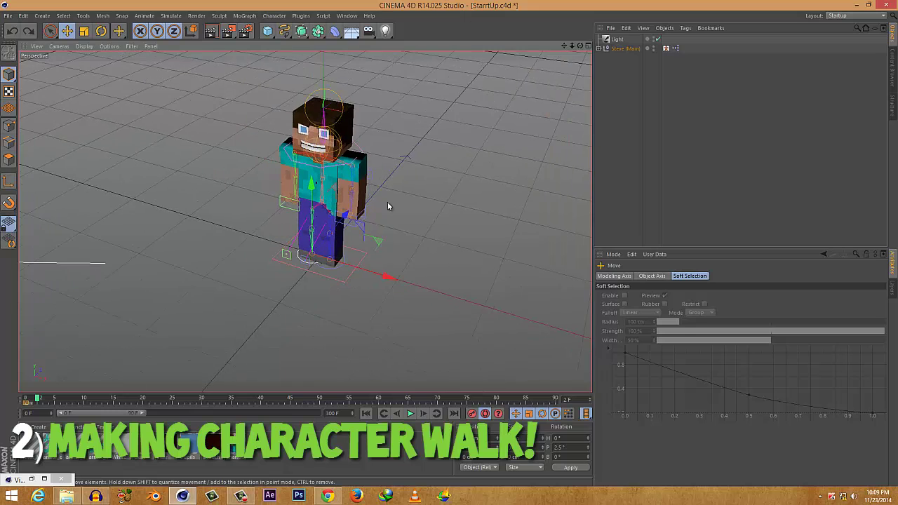
scroll(387, 202, up, 4)
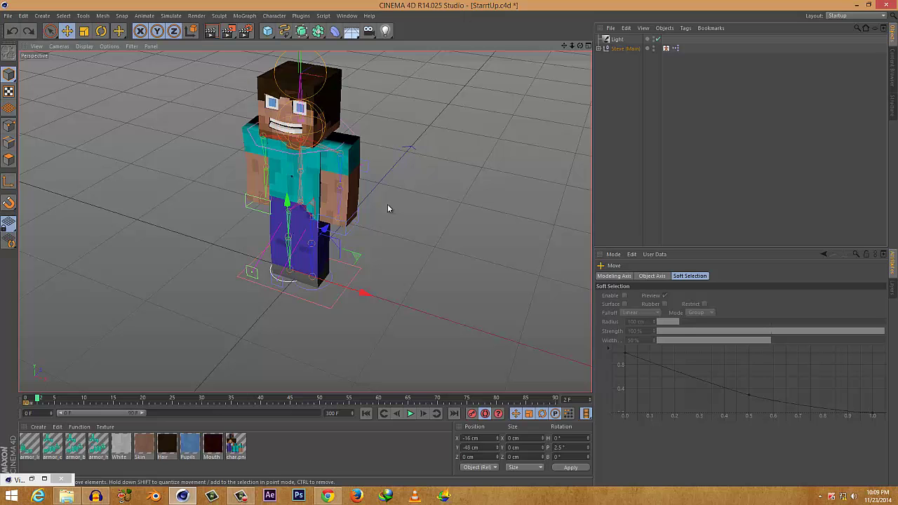
scroll(386, 204, up, 5)
scroll(386, 204, down, 4)
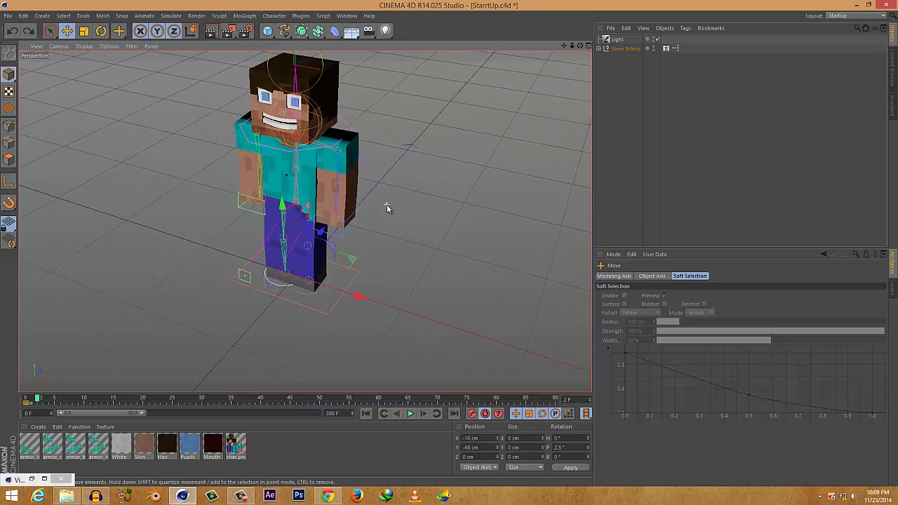
alt+right_drag(387, 205, 339, 209)
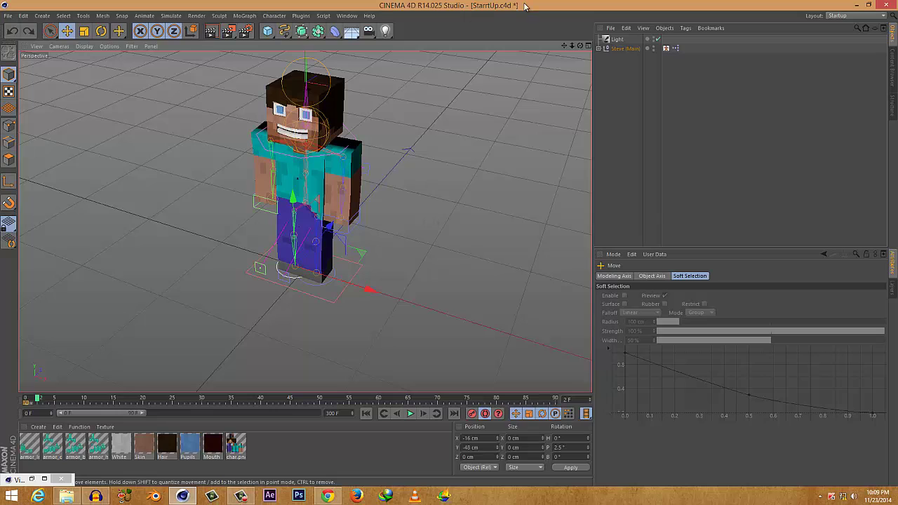
click(330, 249)
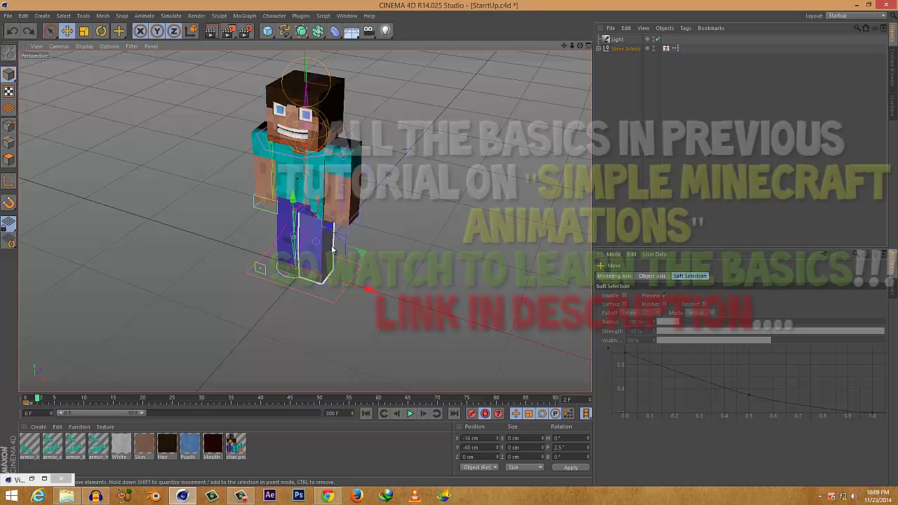
scroll(278, 331, up, 3)
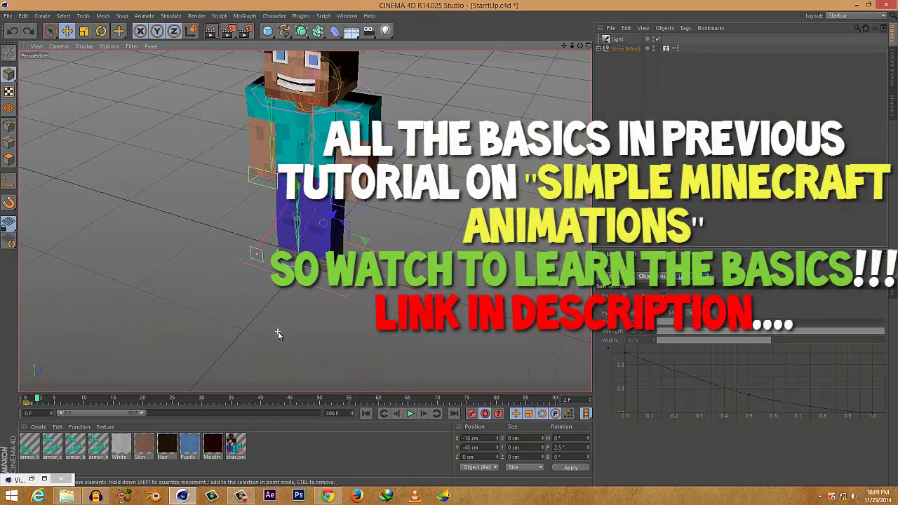
scroll(277, 333, down, 2)
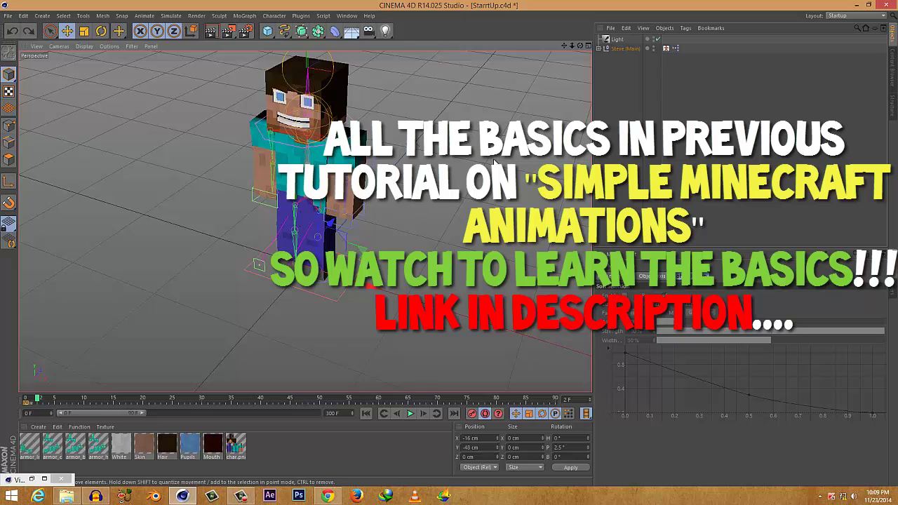
mouse_move(428, 210)
alt+mouse_down()
mouse_move(452, 209)
mouse_move(430, 210)
alt+mouse_up()
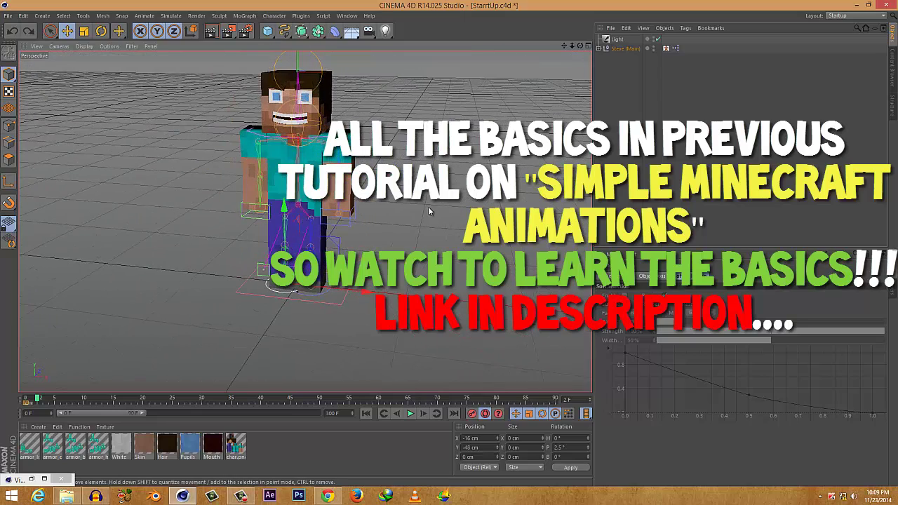
scroll(429, 211, up, 2)
scroll(290, 237, down, 2)
scroll(167, 244, down, 1)
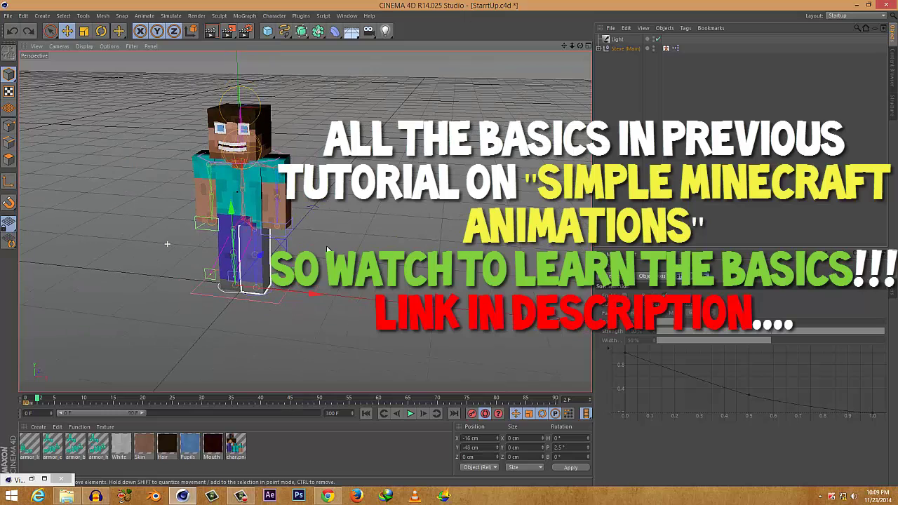
scroll(312, 224, up, 2)
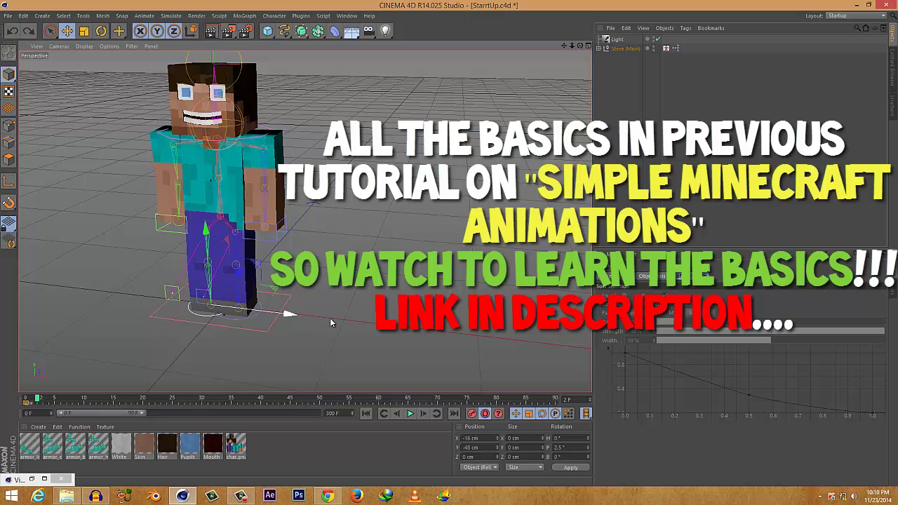
Step: Try moving the right foot sideways to about X -34.6 cm at frame 2, and scrub the timeline to check the motion
mouse_move(284, 316)
mouse_down()
mouse_move(251, 316)
mouse_move(272, 323)
mouse_up()
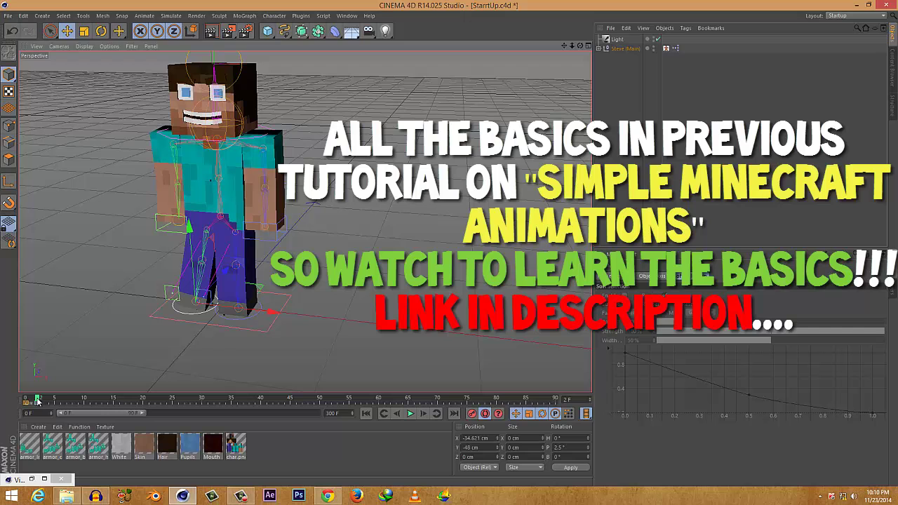
drag(38, 402, 117, 403)
drag(52, 402, 32, 402)
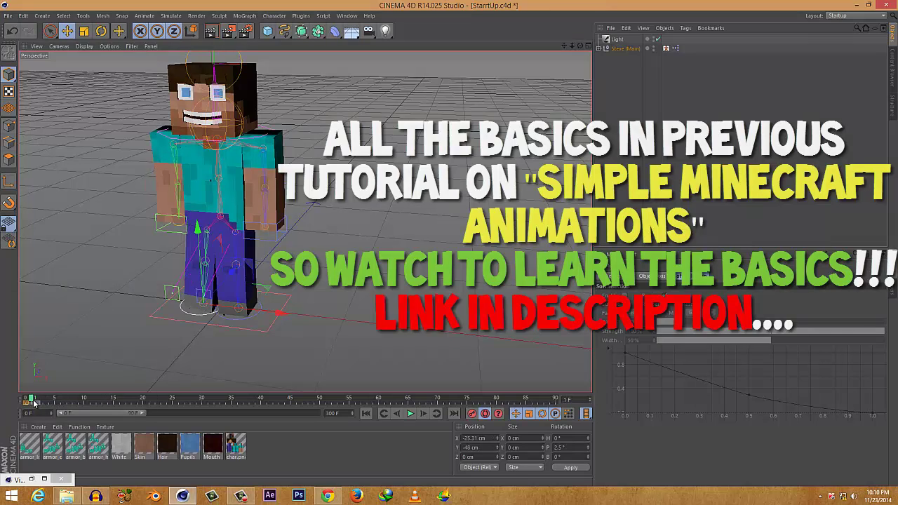
click(37, 405)
click(42, 403)
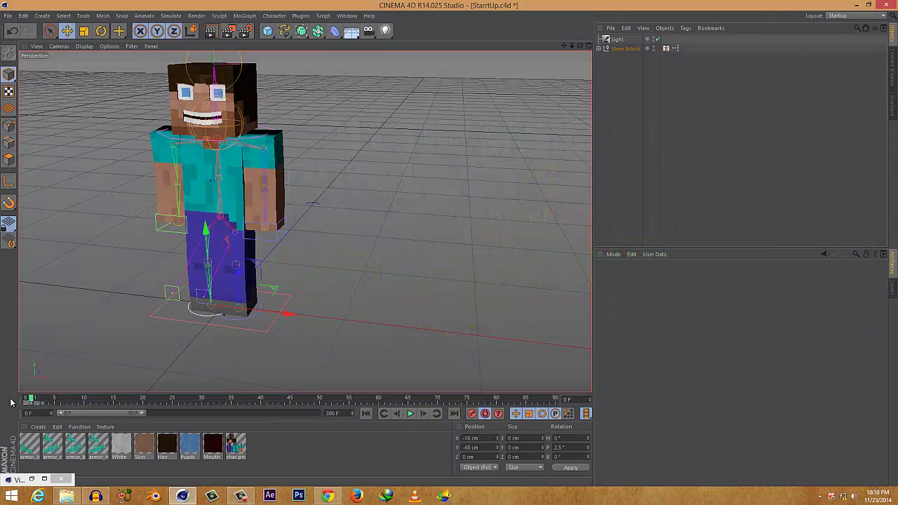
Step: Toggle Autokeying twice and inspect the right foot's keyframe at frame 0
click(485, 414)
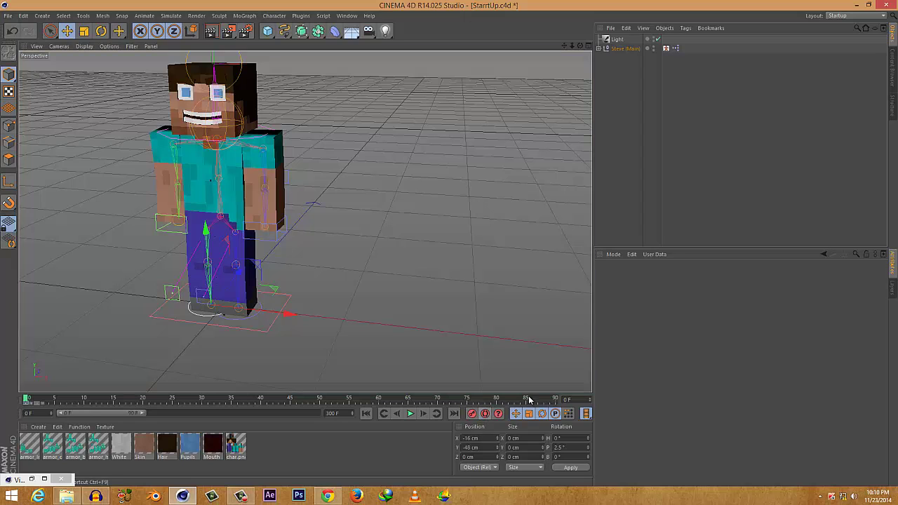
click(26, 404)
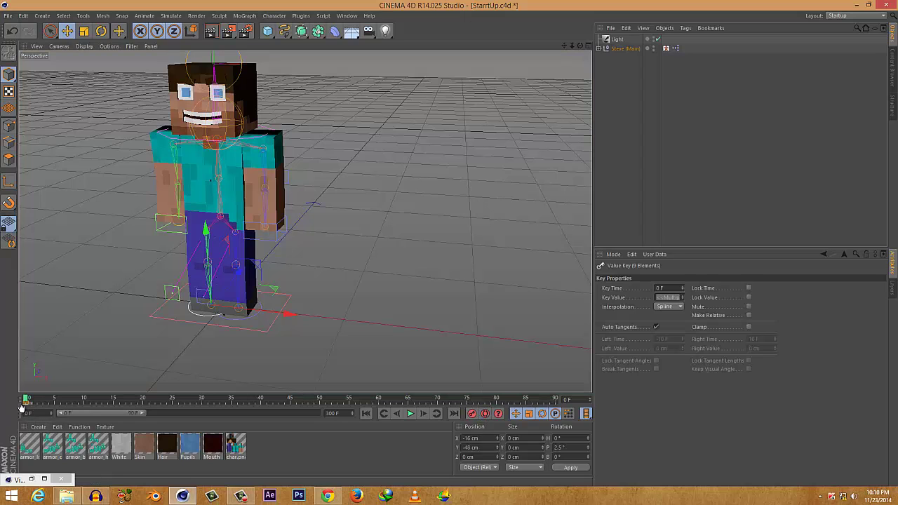
click(26, 405)
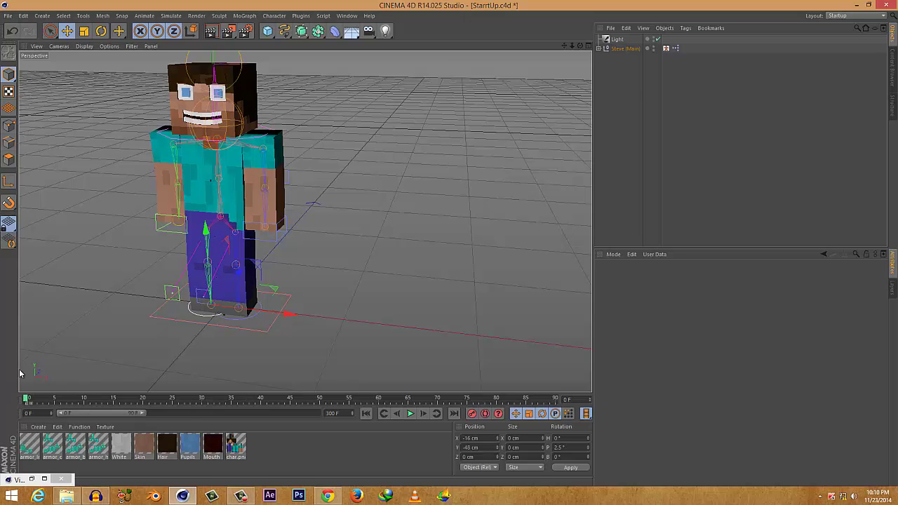
scroll(168, 257, up, 4)
scroll(379, 260, down, 2)
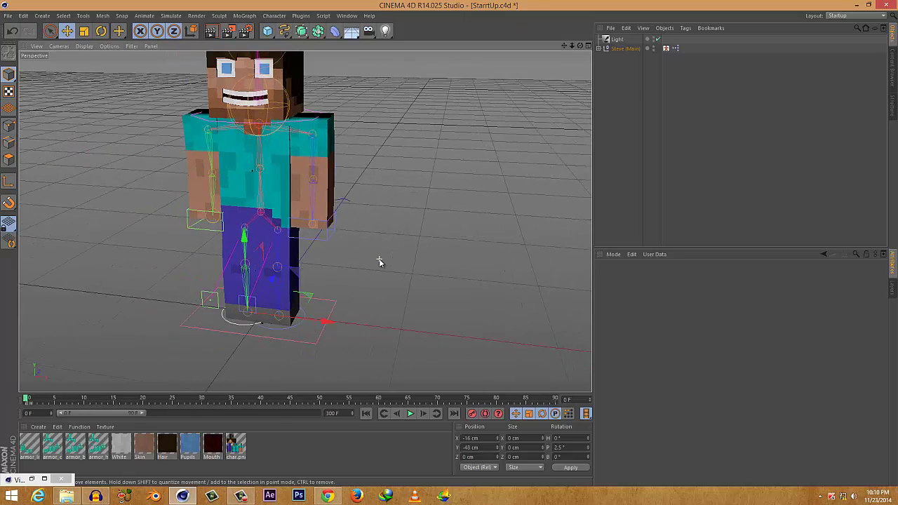
alt+right_drag(379, 262, 198, 365)
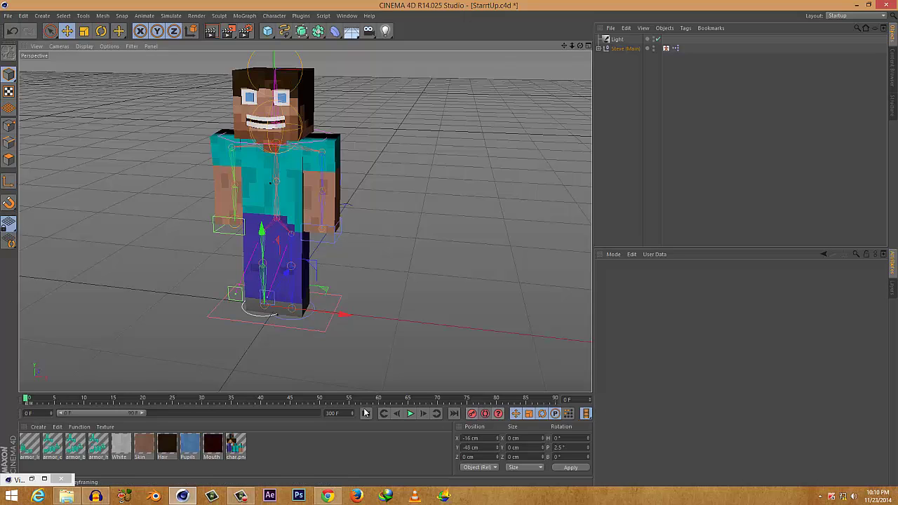
scroll(407, 306, up, 3)
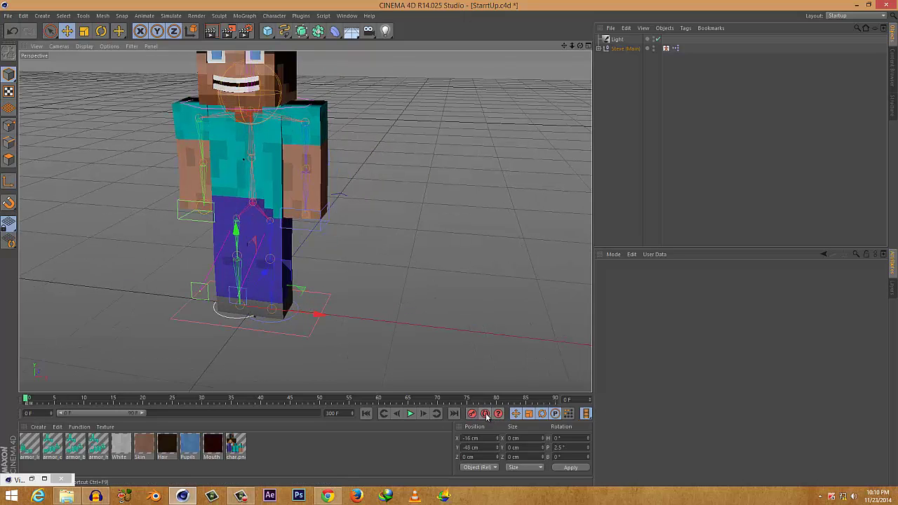
click(485, 415)
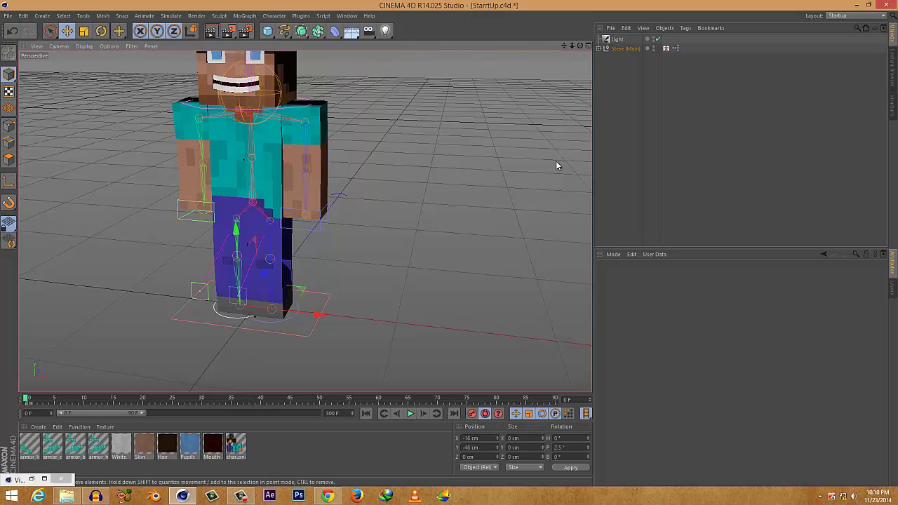
Step: Restore the minimized Visual Selector and place its window beside the viewport, clear of the character
mouse_move(557, 164)
alt+mouse_down()
mouse_move(399, 171)
mouse_move(551, 160)
alt+mouse_up()
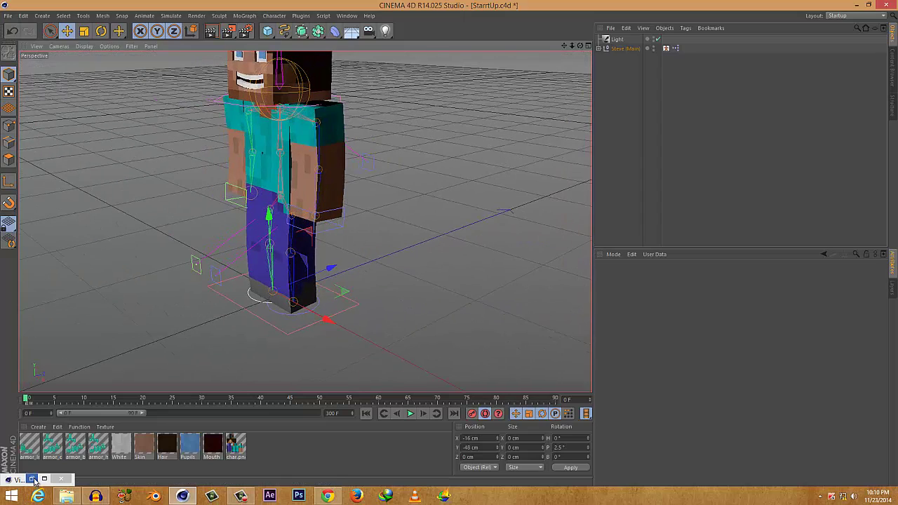
click(45, 479)
drag(388, 5, 746, 57)
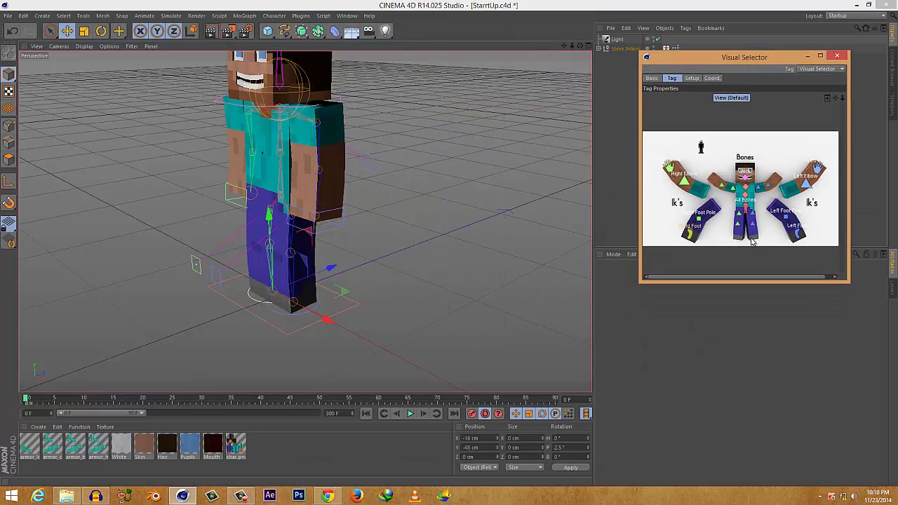
Step: Pose the feet at frame 0, with the right foot at about Y -40, Z -25 cm and the left at about Y -39, Z 3 cm
click(689, 235)
drag(327, 267, 248, 218)
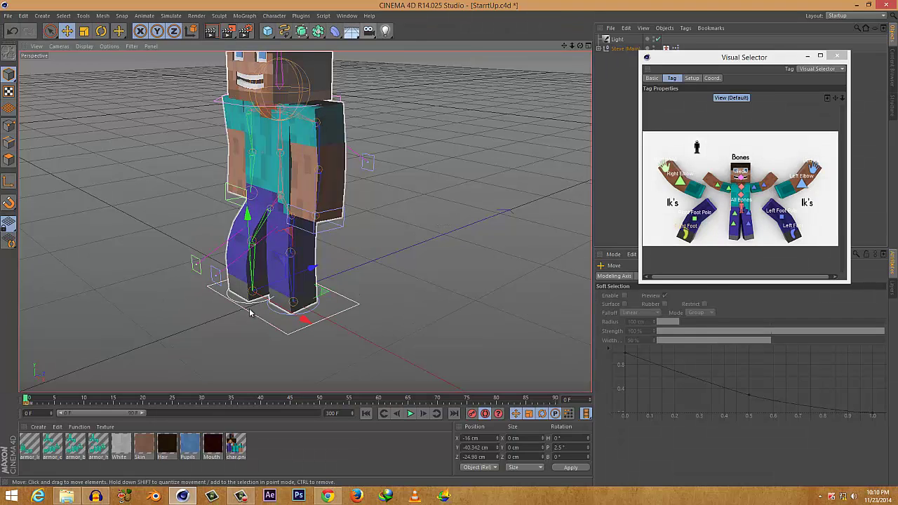
click(794, 236)
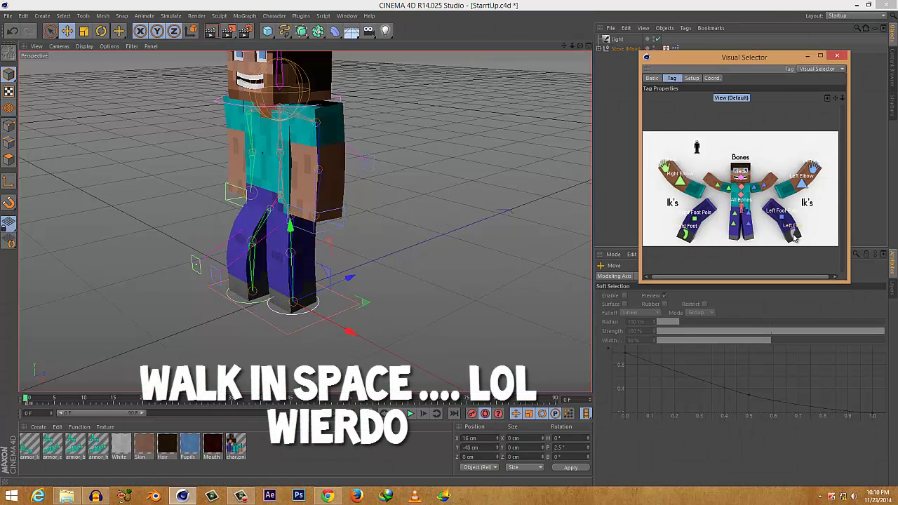
drag(349, 278, 309, 298)
drag(293, 262, 321, 296)
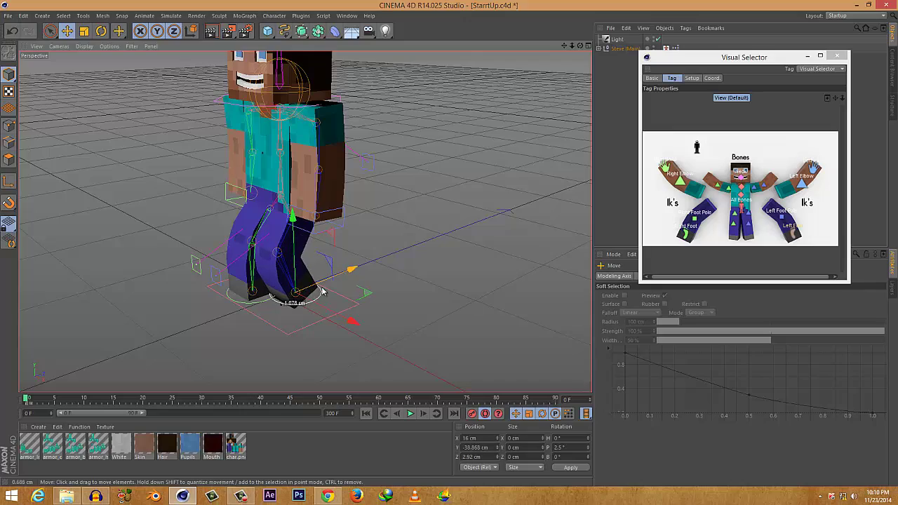
alt+drag(397, 283, 341, 284)
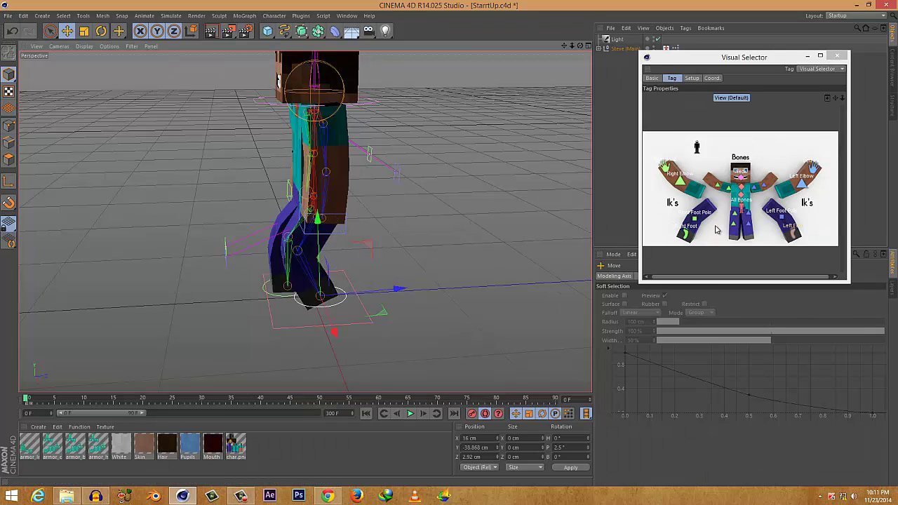
Step: Pose the right hand controller at frame 0, raising the forearm to about X -52, Y 24, Z 9 cm
click(665, 171)
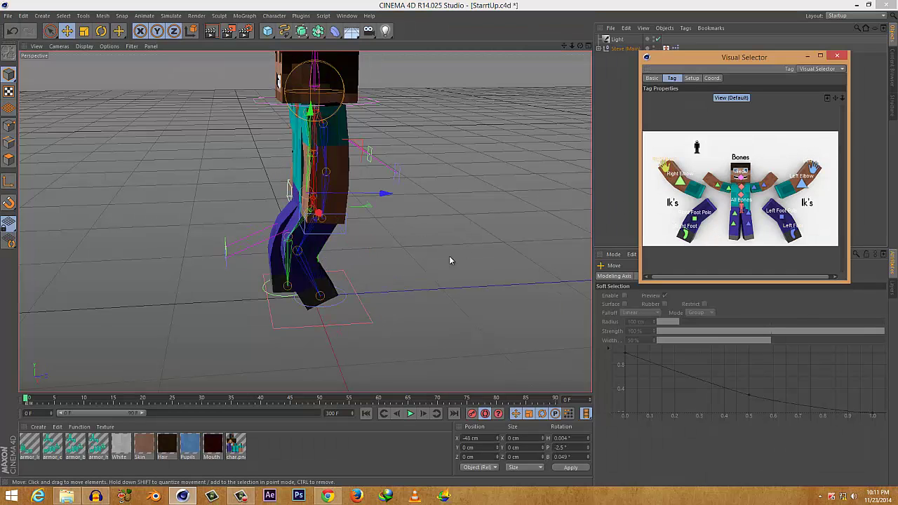
drag(405, 287, 376, 256)
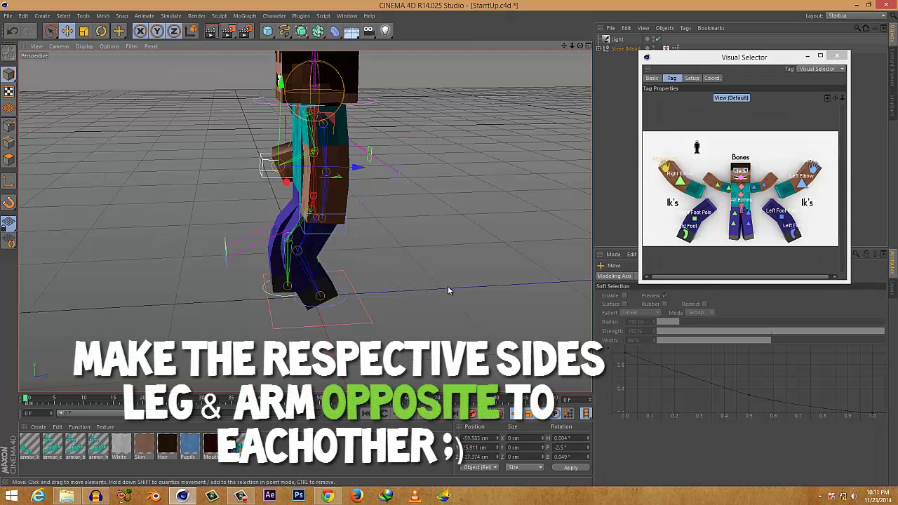
alt+drag(450, 291, 424, 325)
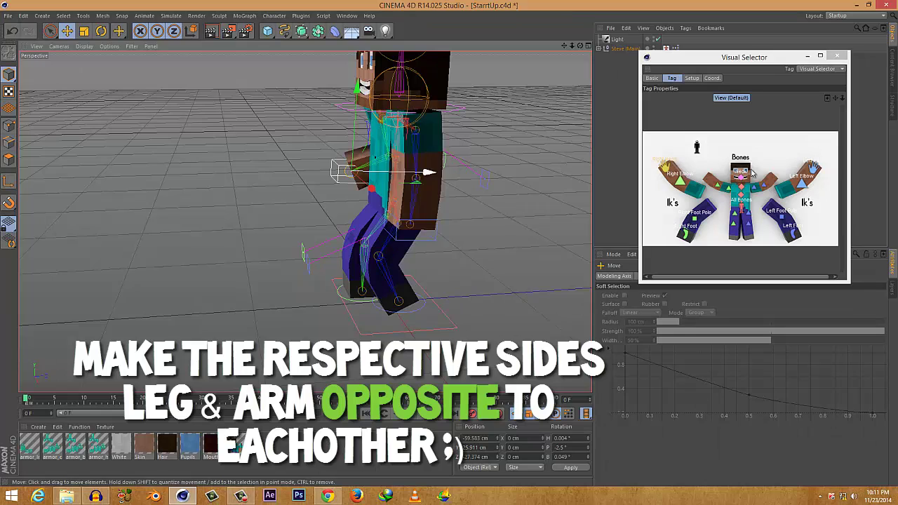
drag(426, 169, 538, 196)
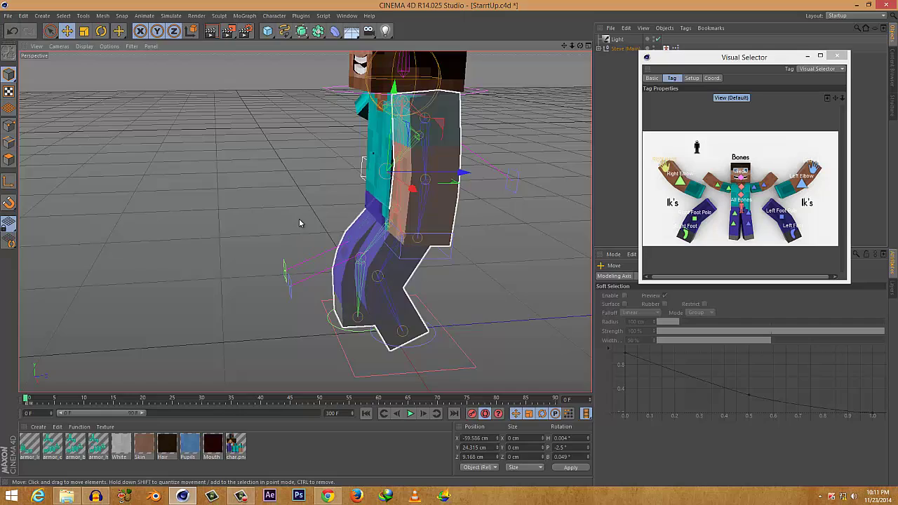
mouse_move(299, 223)
alt+mouse_down()
mouse_move(567, 216)
mouse_move(428, 254)
mouse_move(543, 233)
mouse_move(375, 226)
alt+mouse_up()
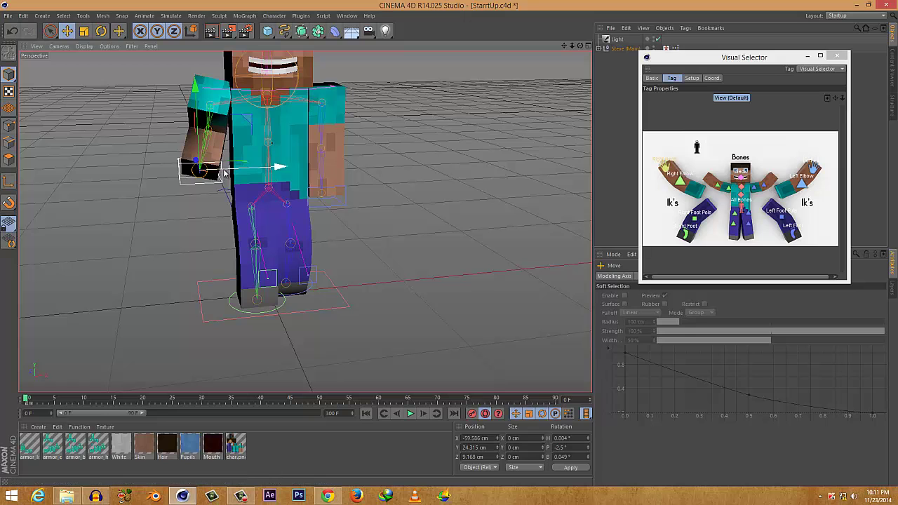
drag(220, 178, 229, 177)
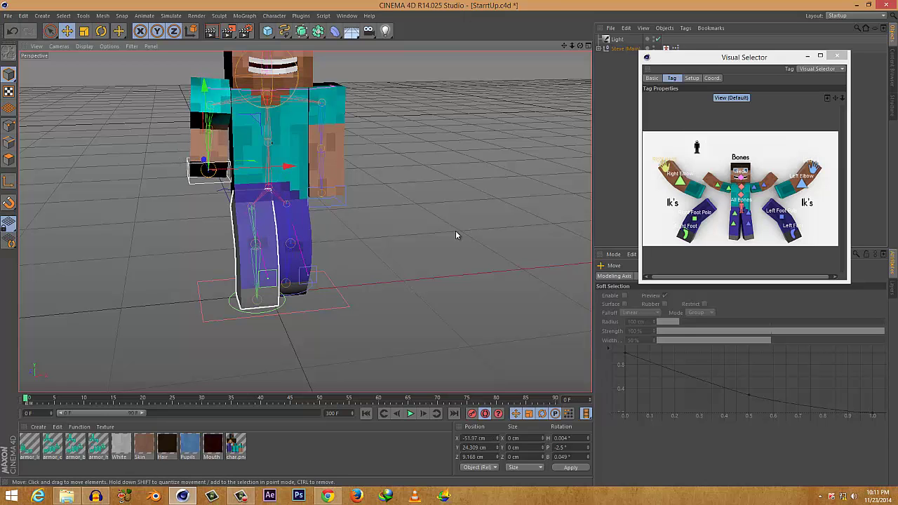
mouse_move(457, 236)
alt+mouse_down()
mouse_move(190, 232)
mouse_move(354, 263)
alt+mouse_up()
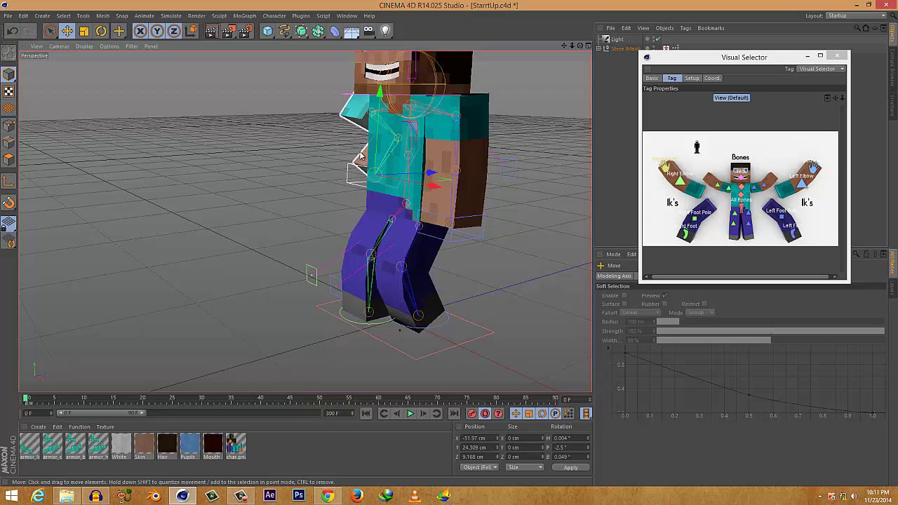
Step: Pose the left hand controller at frame 0, bending the arm forward to about X 48, Y 39, Z -50 cm
click(791, 225)
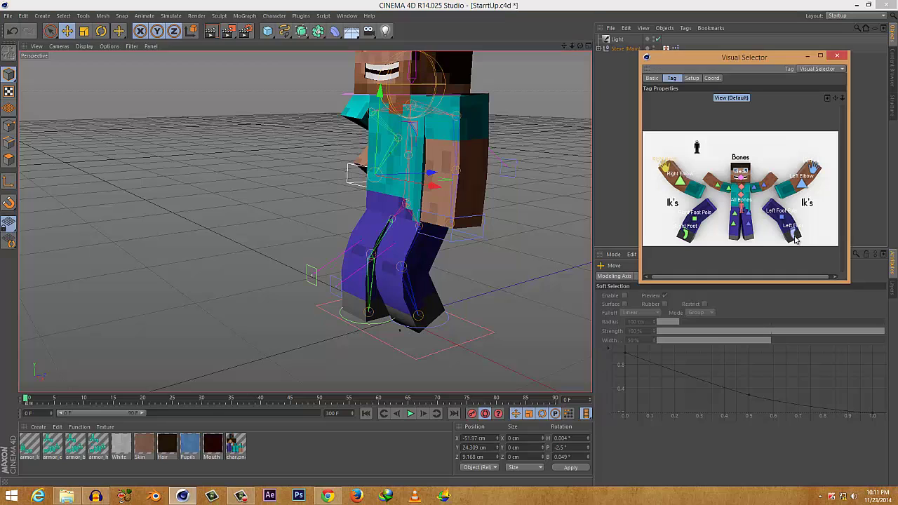
click(801, 172)
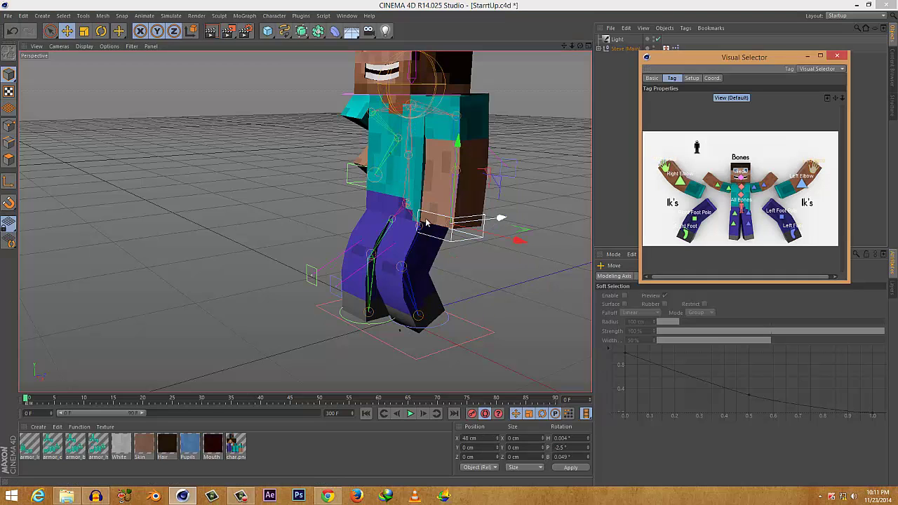
drag(426, 223, 459, 216)
drag(421, 169, 452, 177)
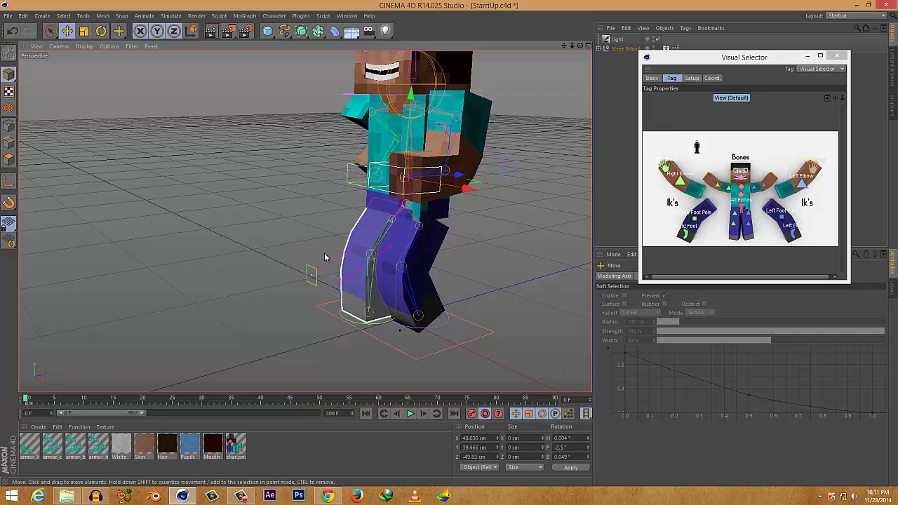
alt+drag(325, 256, 363, 263)
scroll(365, 265, down, 3)
alt+drag(477, 265, 384, 296)
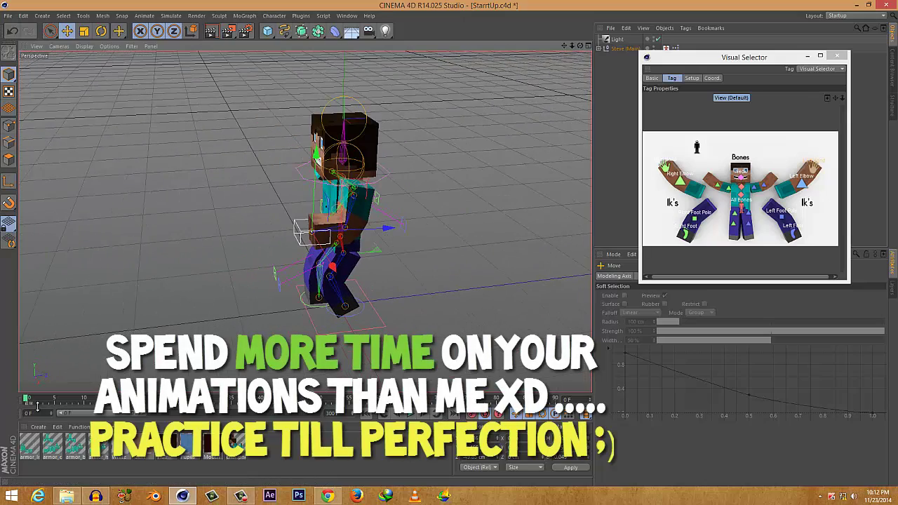
Step: Go to frame 20 and move the lower spine joint forward to about Z -139 cm, carrying the body ahead
drag(27, 400, 50, 400)
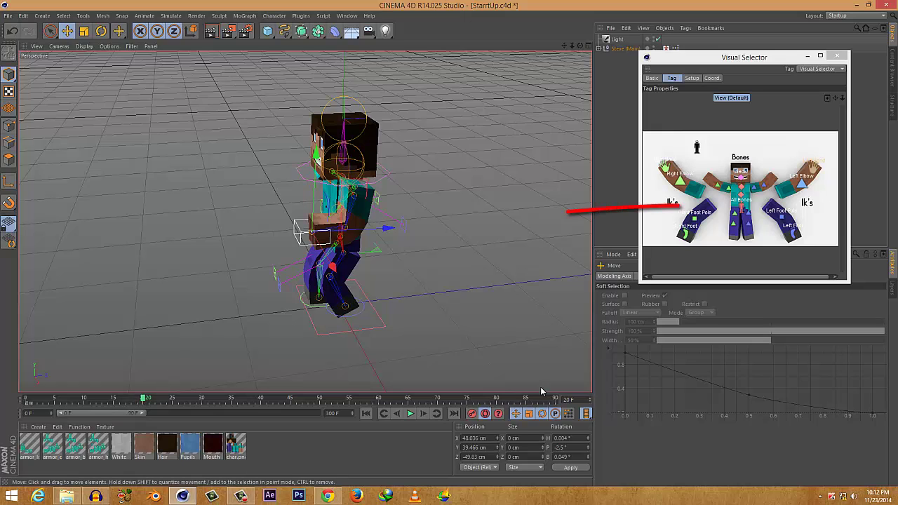
click(749, 214)
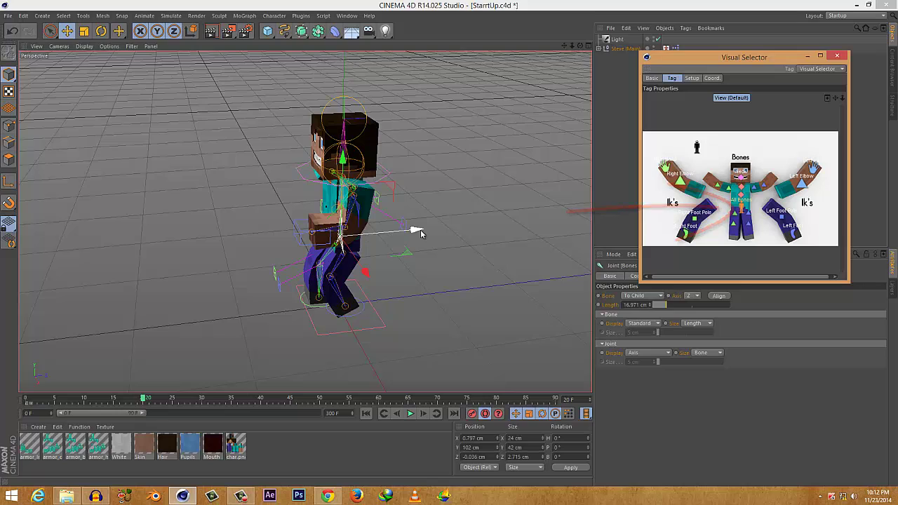
drag(416, 232, 312, 239)
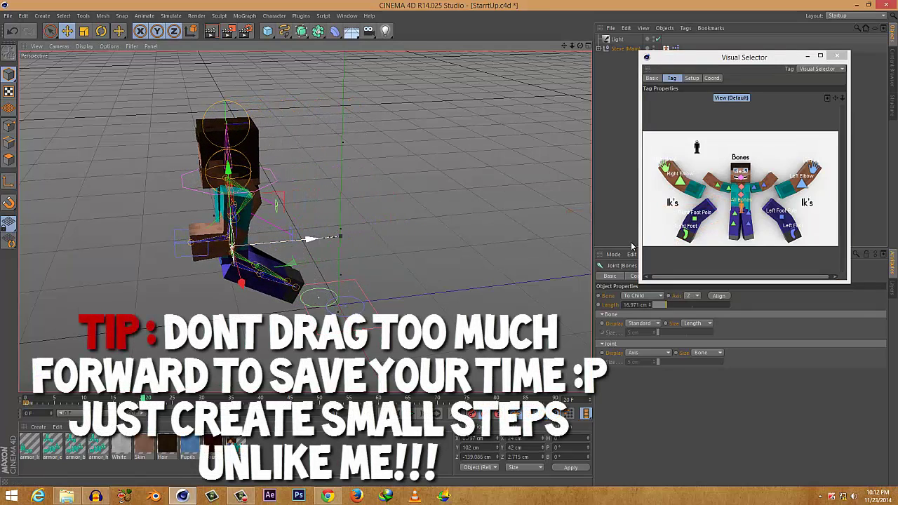
Step: Bring the right foot forward under the body at frame 20 and lift it to about Y -30, Z -157 cm
click(688, 232)
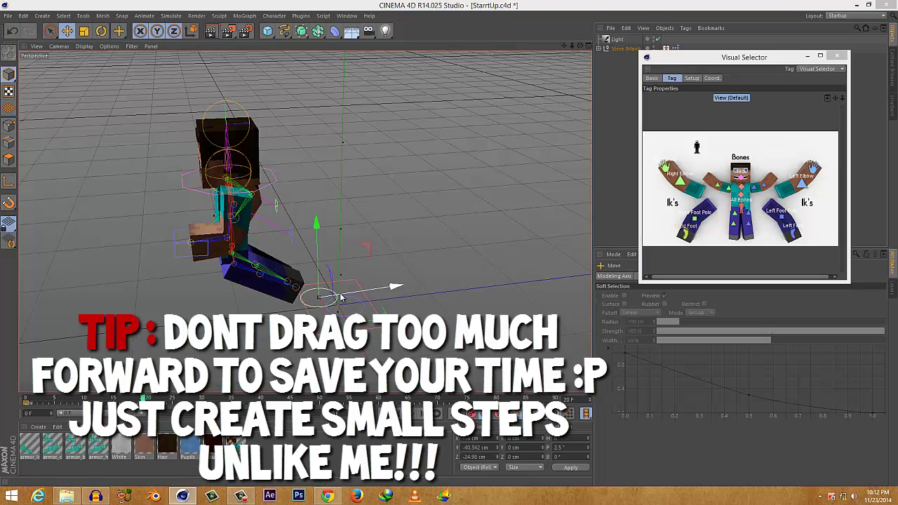
drag(342, 297, 242, 288)
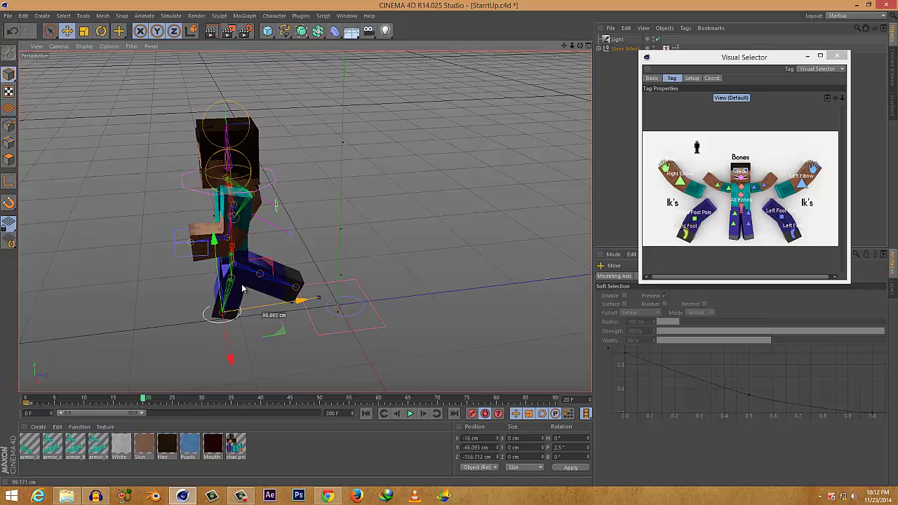
alt+drag(297, 283, 276, 257)
alt+right_drag(298, 242, 349, 243)
alt+drag(347, 243, 108, 154)
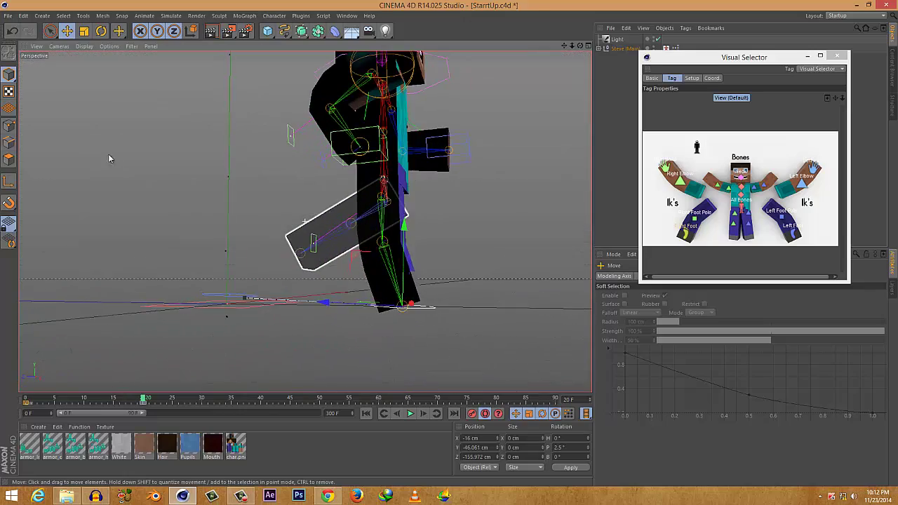
drag(413, 235, 404, 214)
Step: Move the right foot pole ahead of the leg to about Z -197 cm so the knee bends forward
click(692, 227)
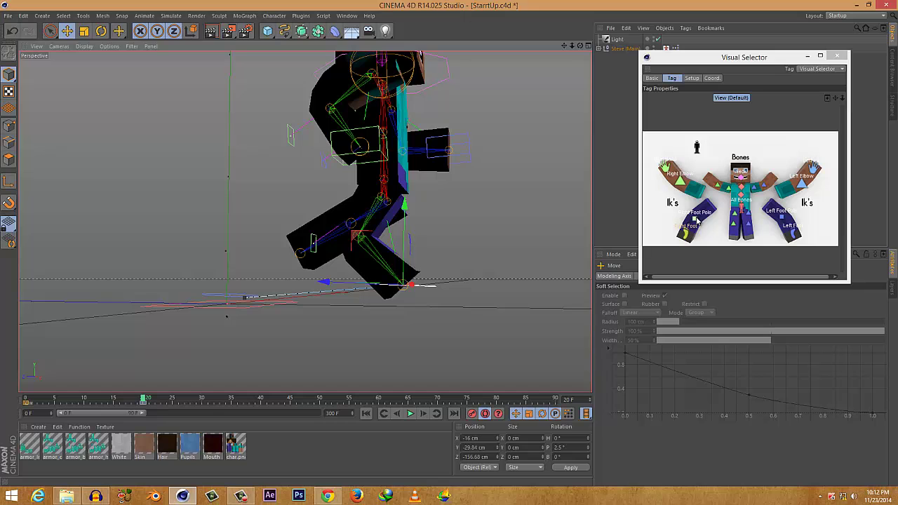
click(702, 222)
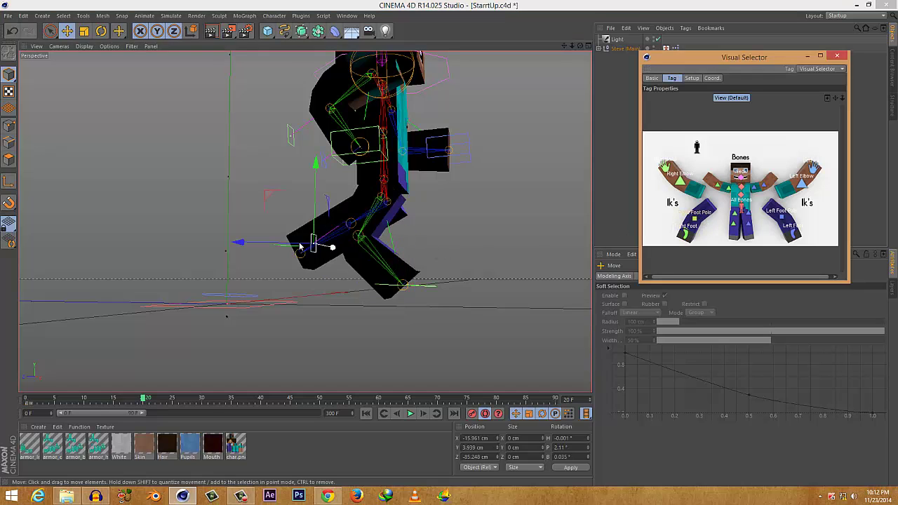
drag(288, 246, 431, 246)
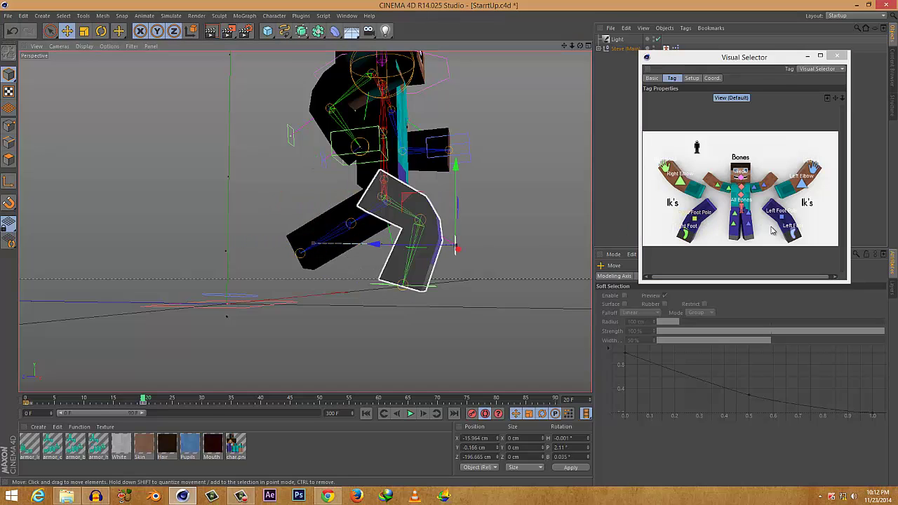
Step: Readjust the right foot at frame 20 to about X -27, Y -45, Z -140 cm, lowering it towards the ground
click(684, 232)
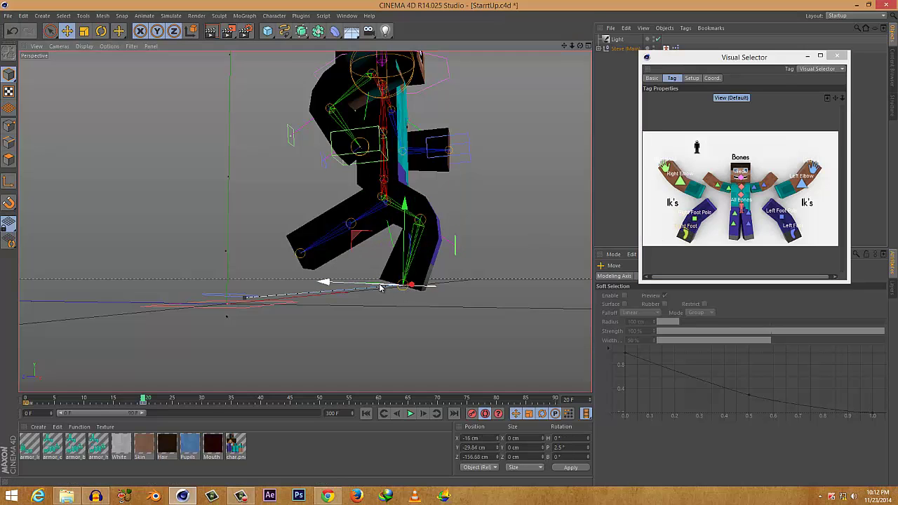
drag(382, 289, 338, 288)
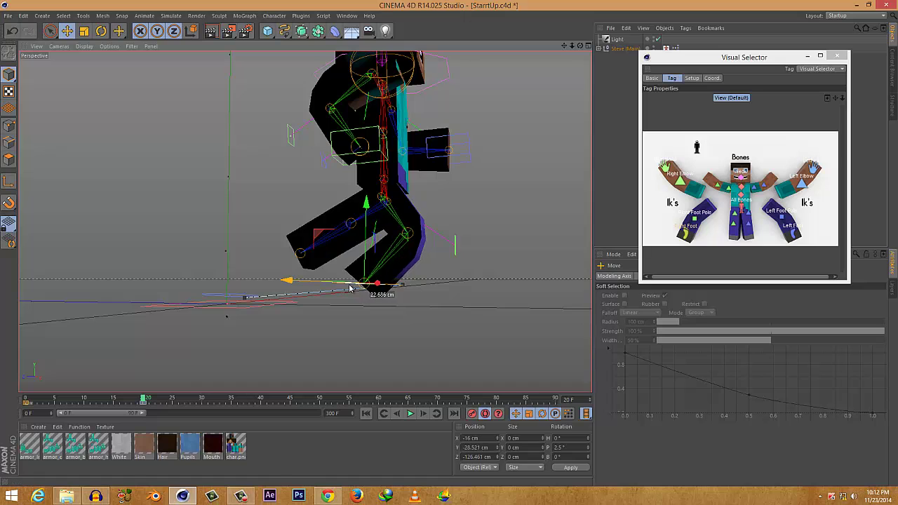
alt+drag(491, 284, 289, 322)
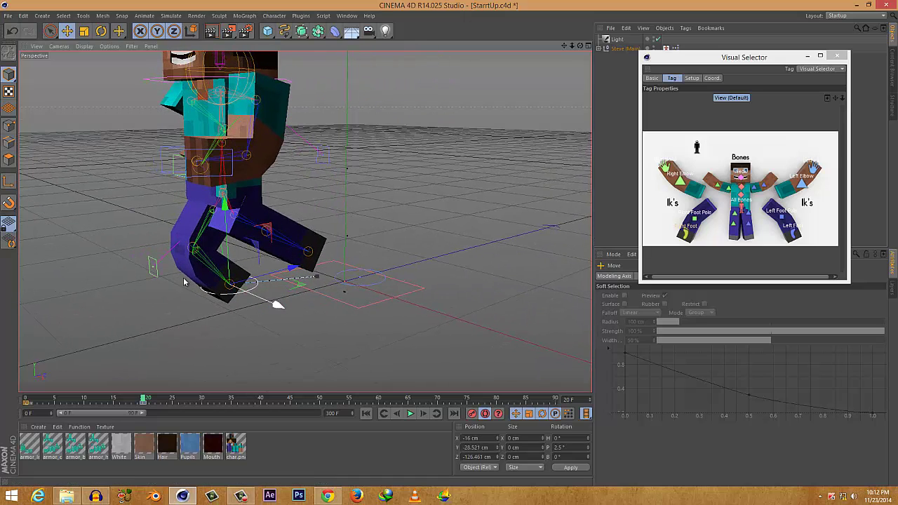
drag(227, 250, 200, 258)
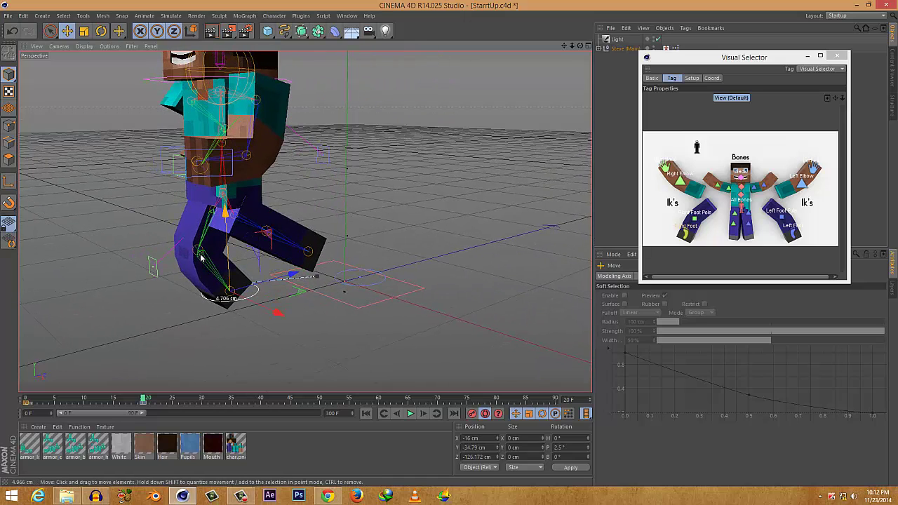
drag(261, 284, 382, 263)
Step: Bring the left foot forward to about Z -151 cm and its pole ahead of the knee to about Z -256 cm
click(791, 233)
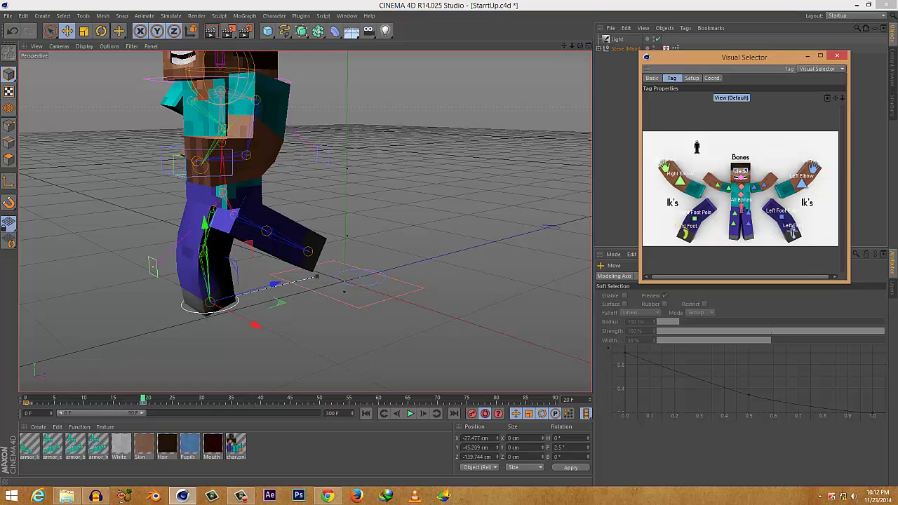
drag(360, 276, 224, 321)
click(783, 219)
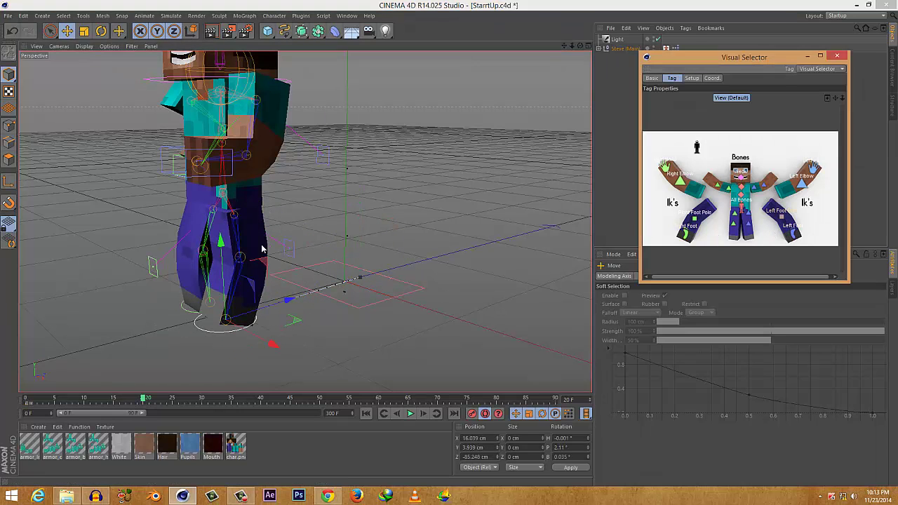
drag(337, 243, 150, 264)
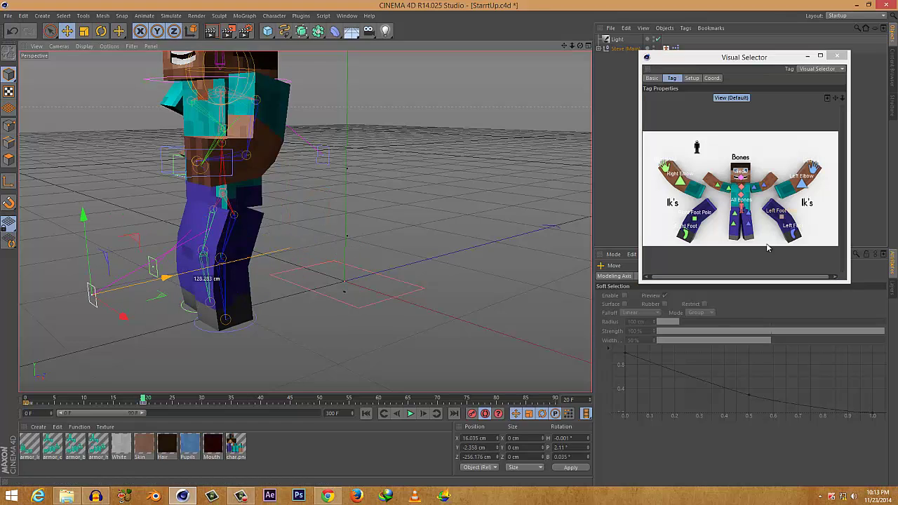
Step: Fine-tune the feet at frame 20, nudging the left foot forward and up and the right foot back to about Z -135 cm
click(792, 237)
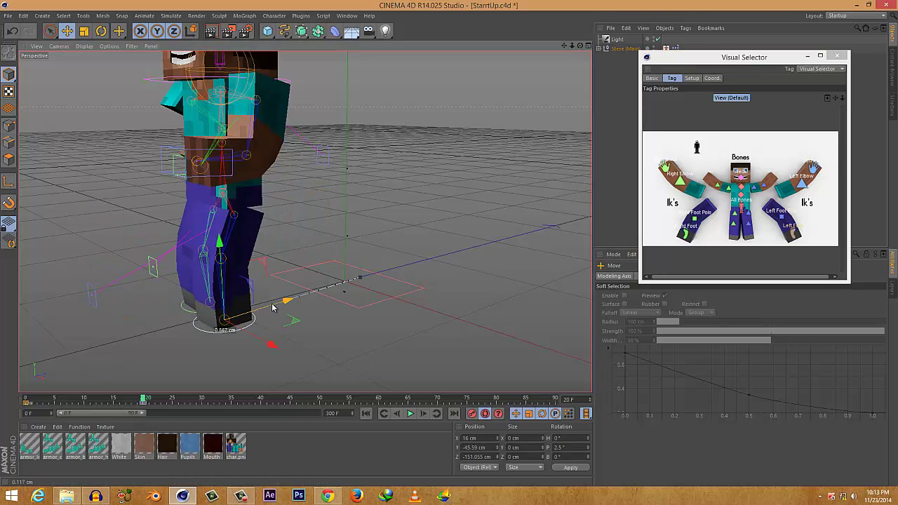
drag(279, 305, 265, 310)
drag(218, 287, 221, 281)
click(685, 228)
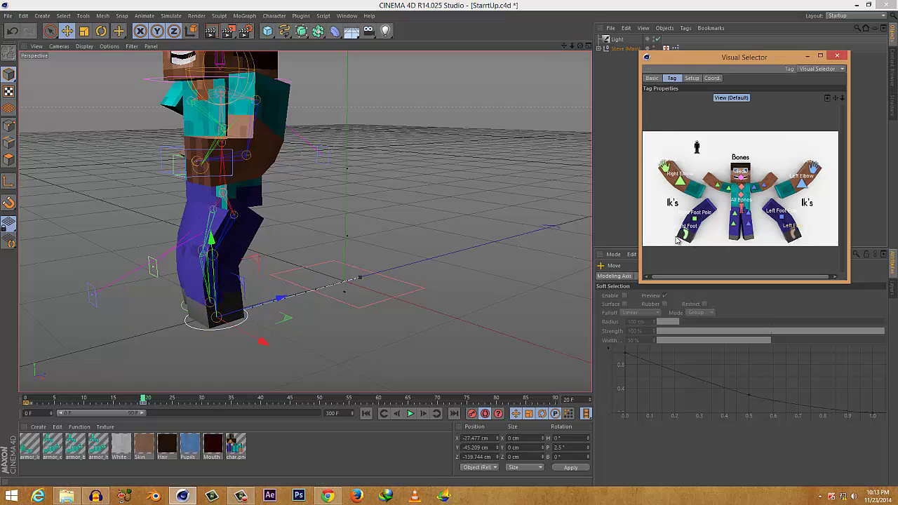
click(267, 286)
drag(267, 286, 272, 288)
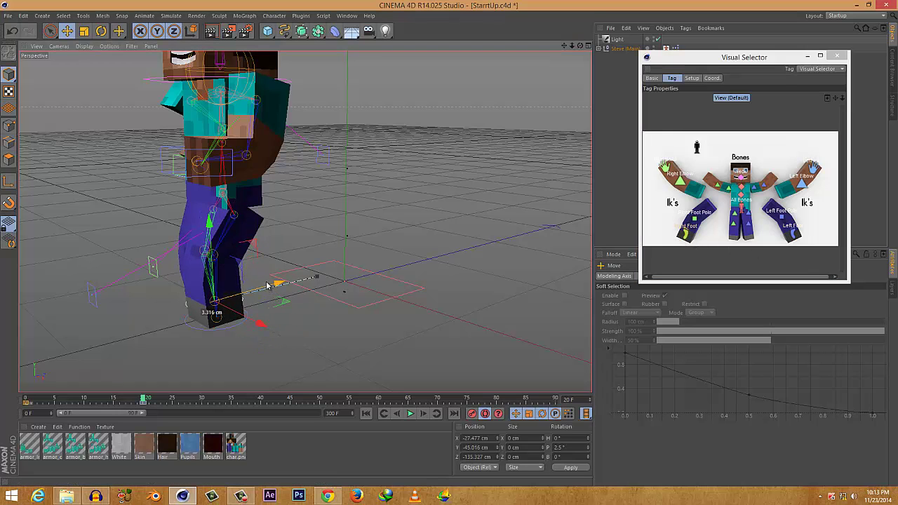
Step: At frame 20, swing the right hand forward to about Z -35 cm and the left hand back to about Z -14 cm
click(663, 165)
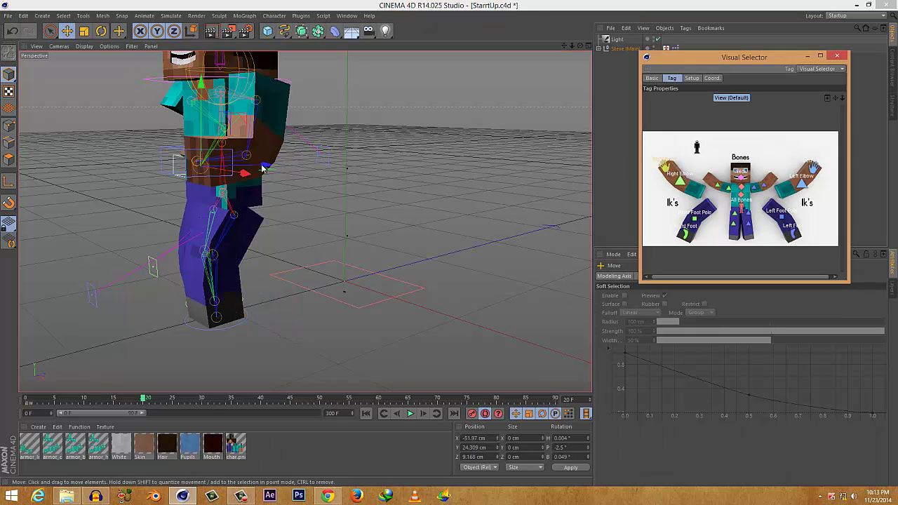
drag(262, 167, 209, 166)
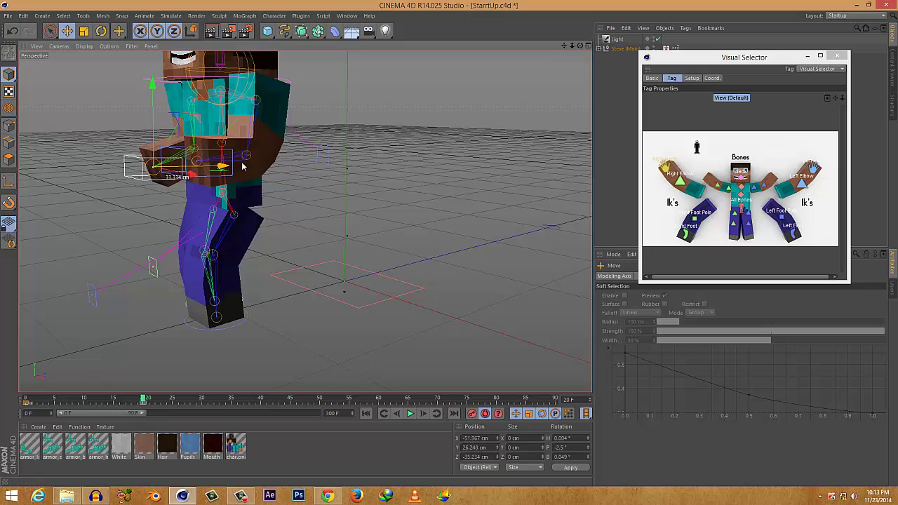
click(810, 175)
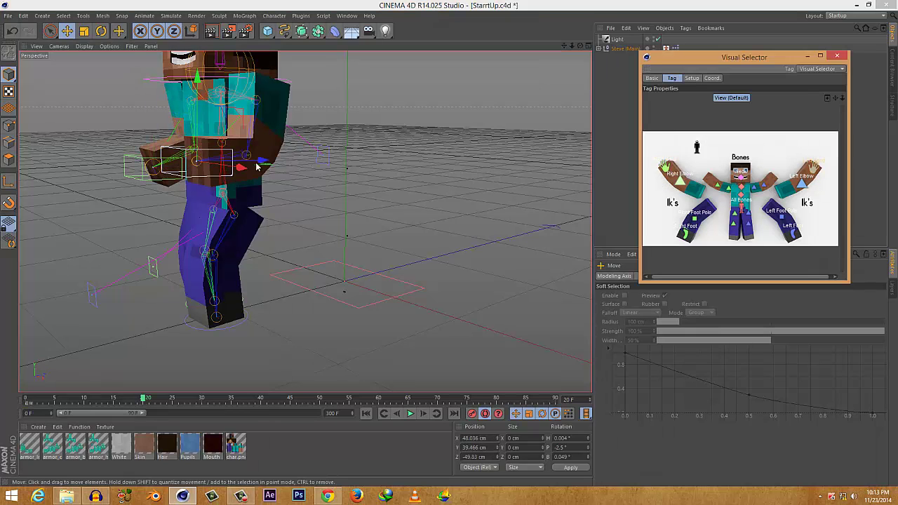
drag(257, 162, 293, 166)
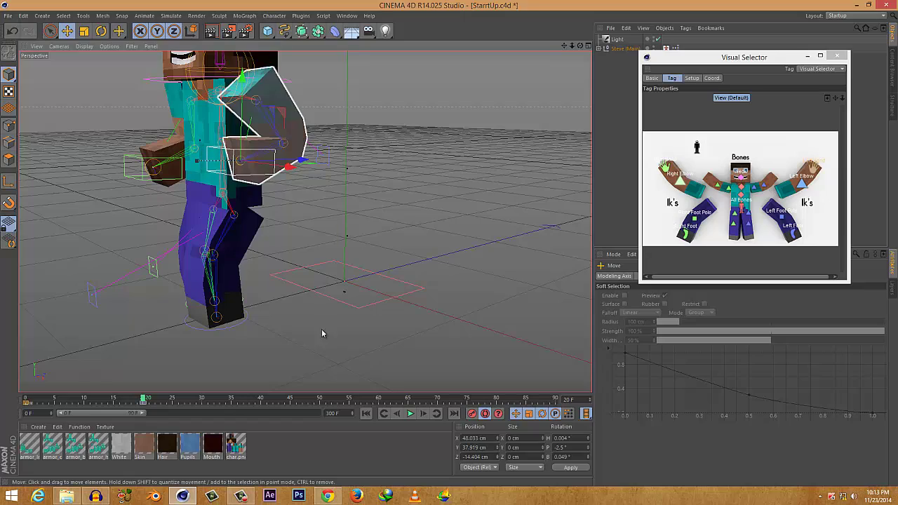
Step: Advance to frame 40 and move the body forward by its pelvis joint to about Z -256 cm
alt+drag(321, 329, 190, 358)
drag(140, 402, 233, 413)
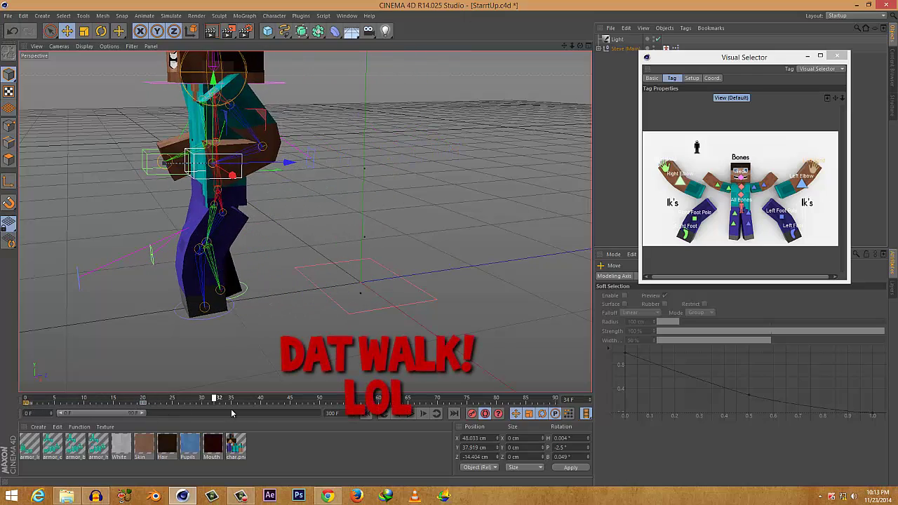
scroll(219, 322, down, 4)
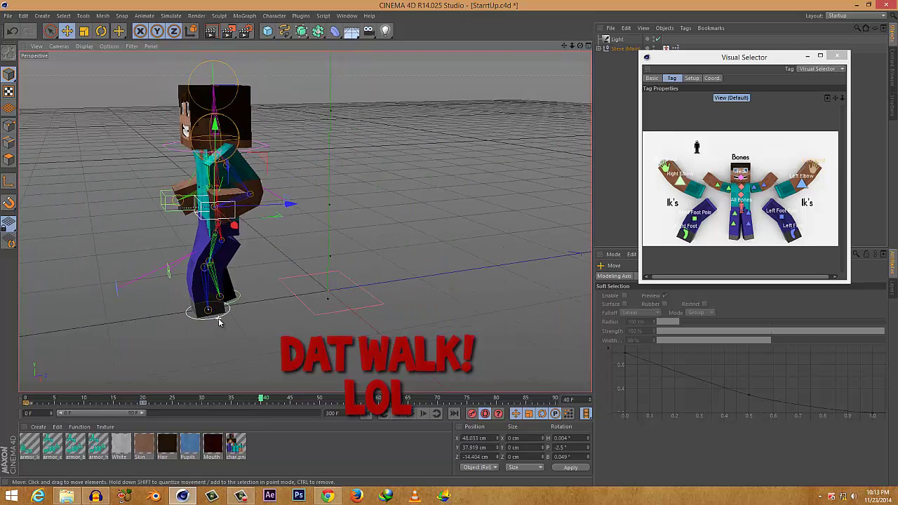
click(686, 235)
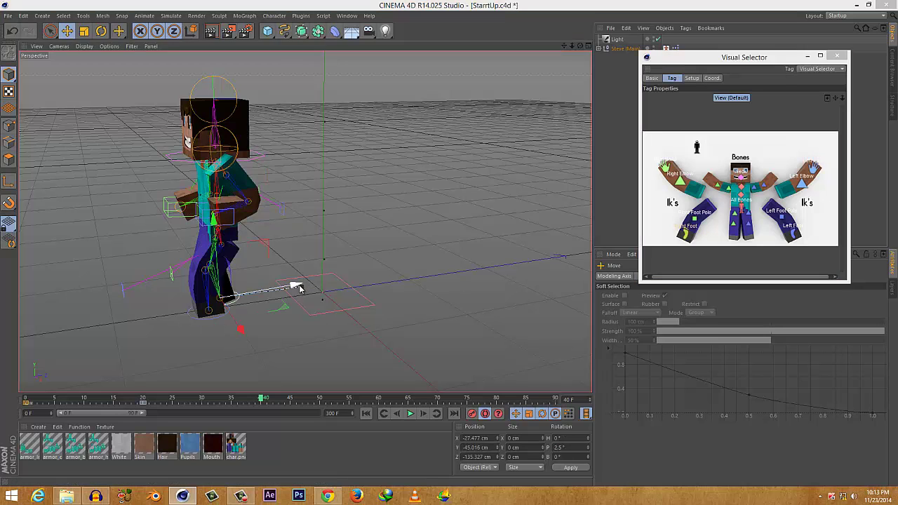
drag(294, 286, 297, 289)
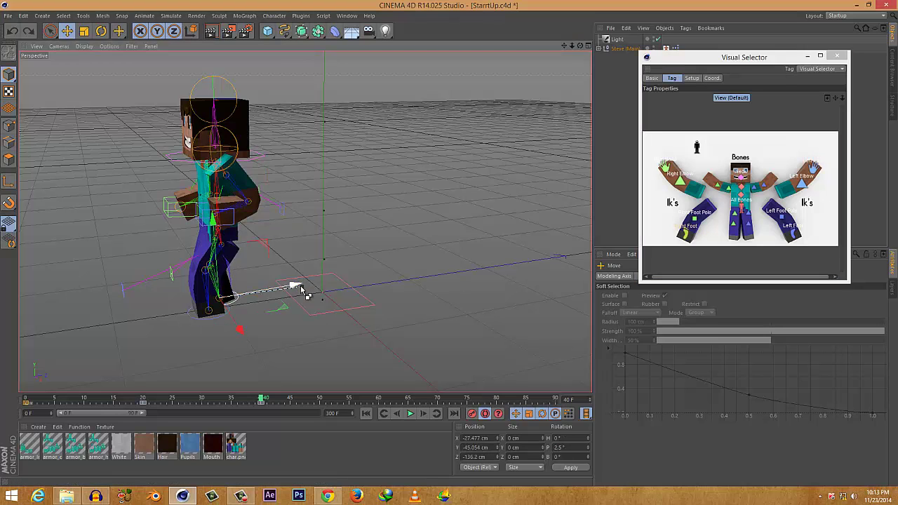
click(740, 214)
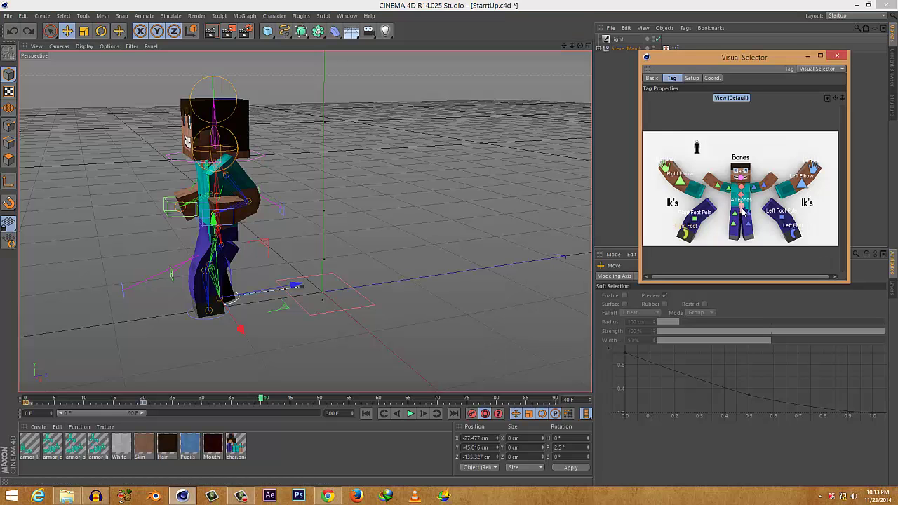
drag(294, 220, 175, 231)
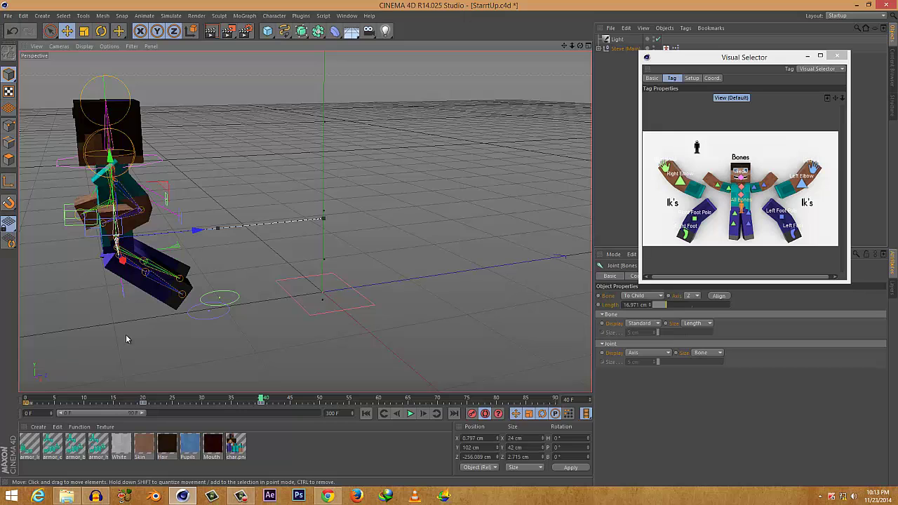
Step: Bring the right foot forward to about Y -52, Z -287 cm and its pole ahead of the knee
click(679, 237)
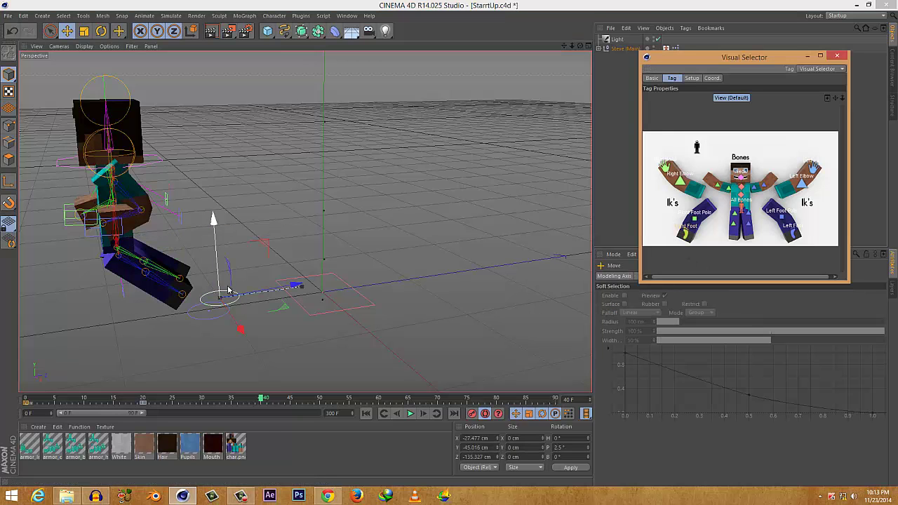
drag(228, 290, 112, 296)
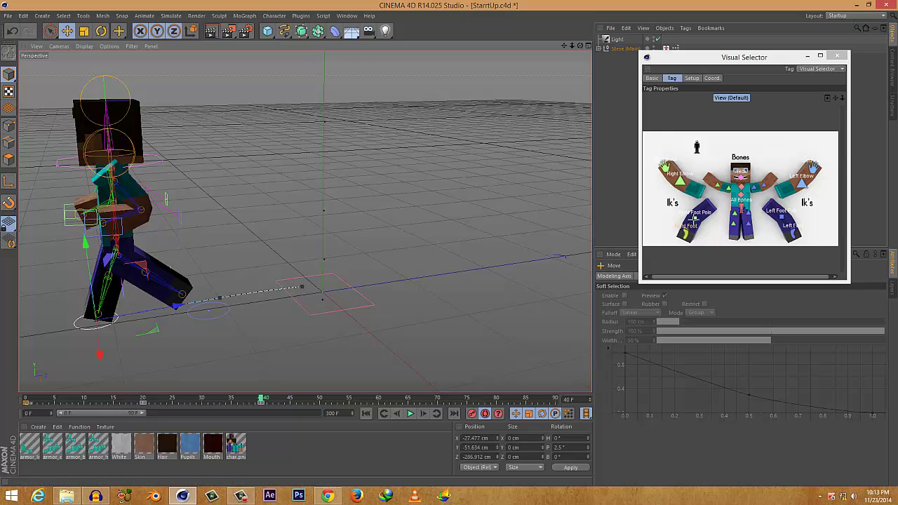
click(737, 224)
drag(230, 268, 97, 274)
Step: Bring the left foot forward to about Y -46, Z -267 cm and its pole ahead of the knee to about Z -337 cm
click(794, 235)
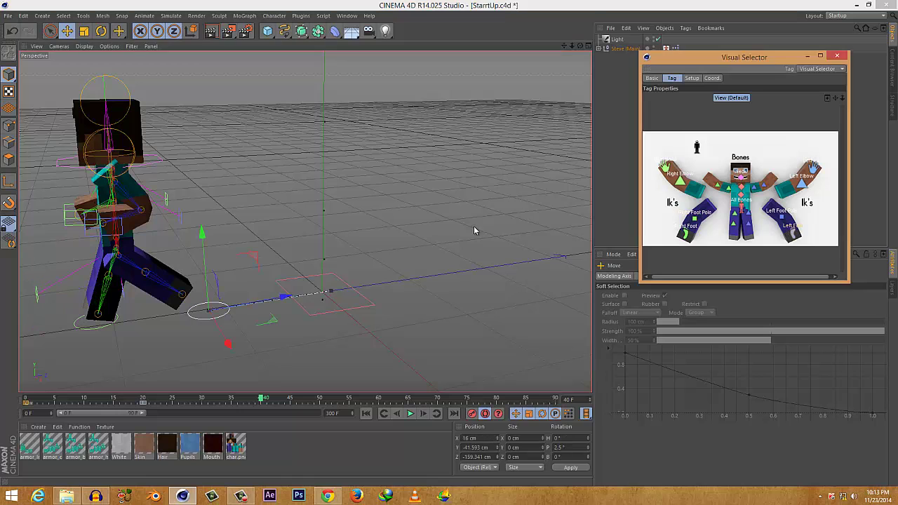
drag(279, 299, 117, 295)
click(781, 220)
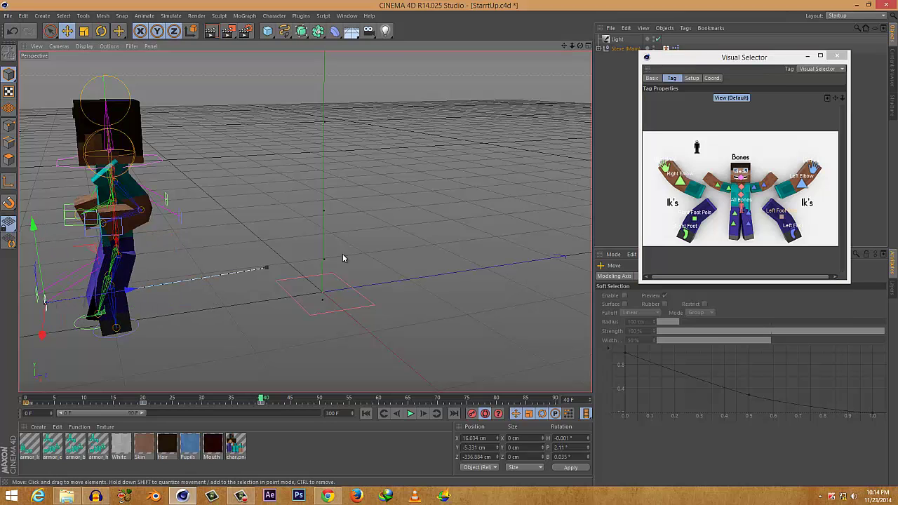
Step: Fine-tune the feet at frame 40, shifting the left foot back to about Z -257 cm and raising the right foot to about Y -38 cm
click(779, 240)
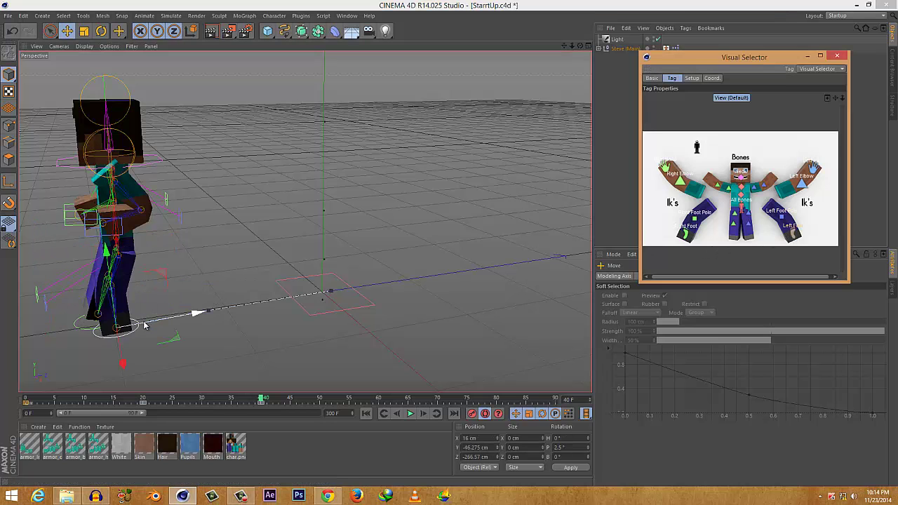
drag(153, 324, 151, 321)
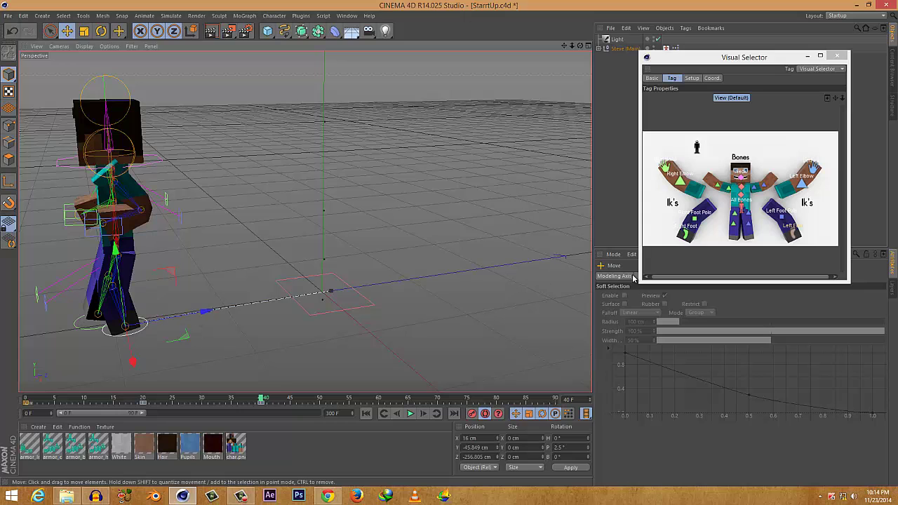
click(688, 239)
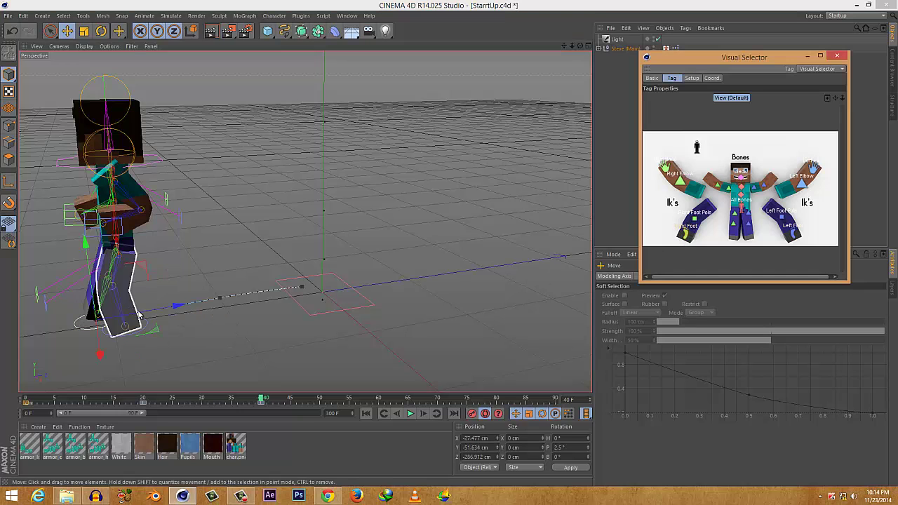
mouse_move(127, 316)
mouse_down()
mouse_move(149, 314)
mouse_move(134, 316)
mouse_up()
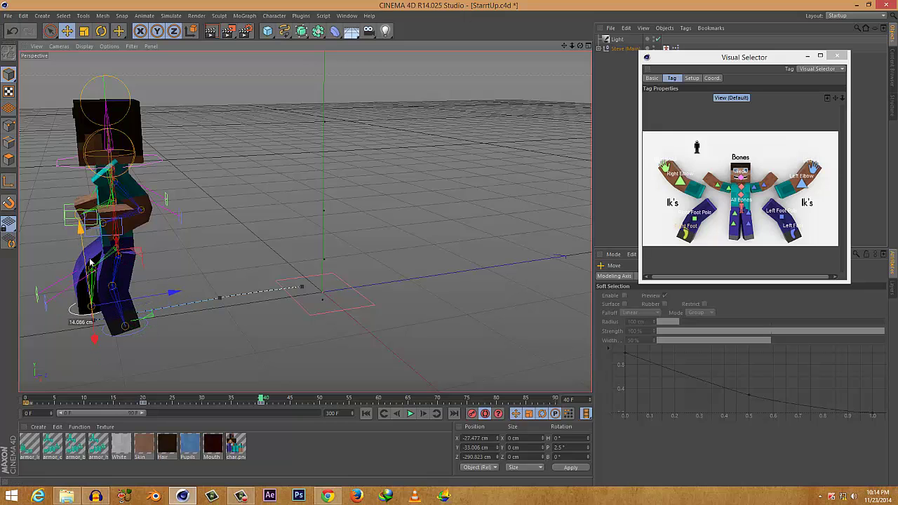
click(106, 310)
drag(107, 310, 86, 254)
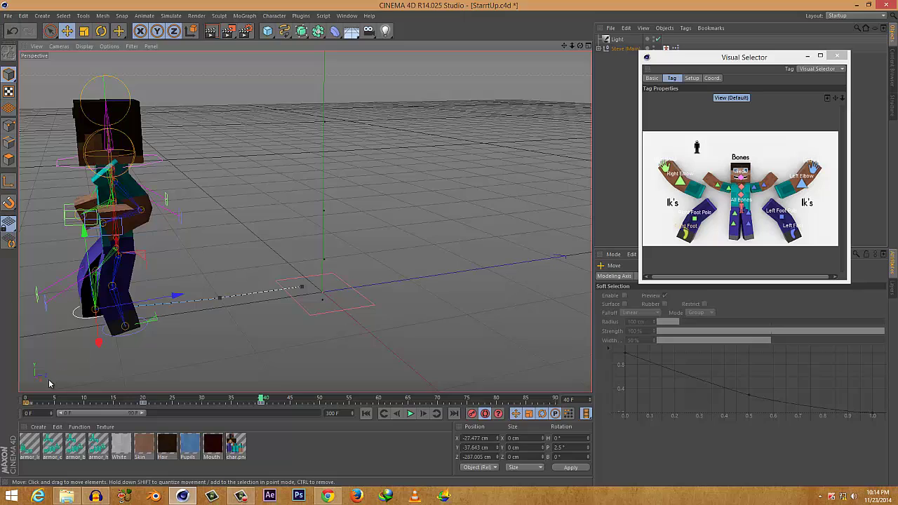
Step: At frame 40, swing the right hand back to about Z 1 cm and the left hand forward to about Z -44 cm
alt+drag(62, 364, 260, 372)
click(665, 169)
click(665, 168)
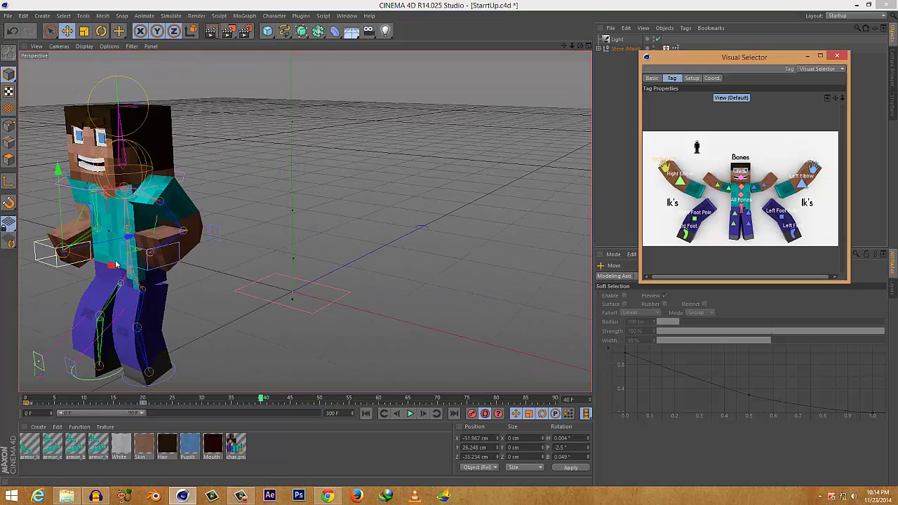
scroll(89, 248, down, 1)
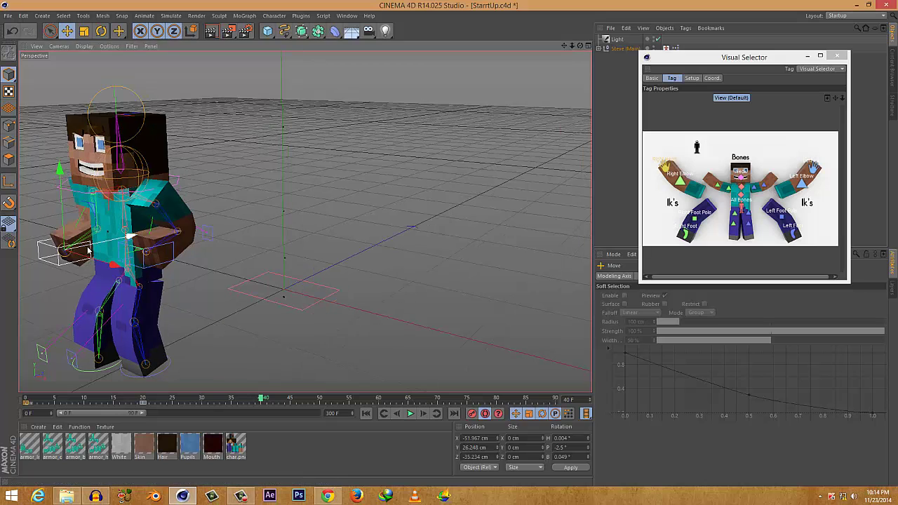
drag(92, 249, 124, 242)
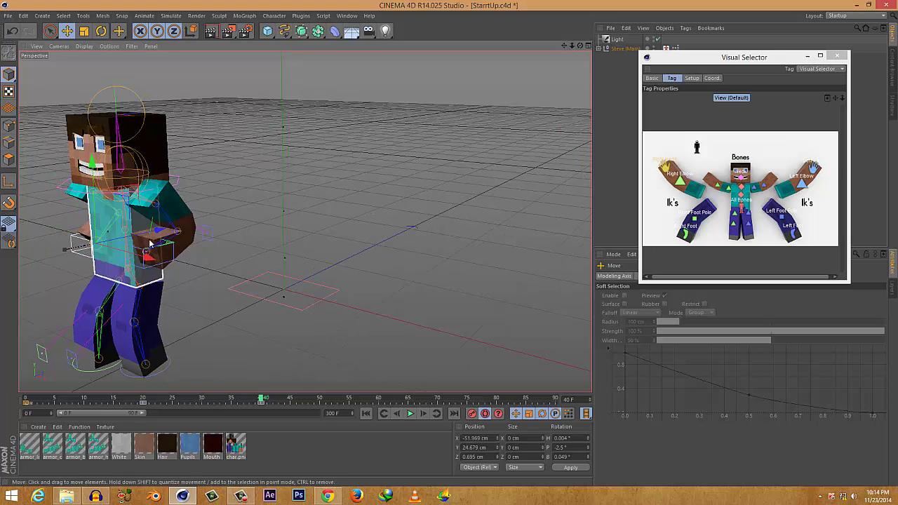
click(818, 173)
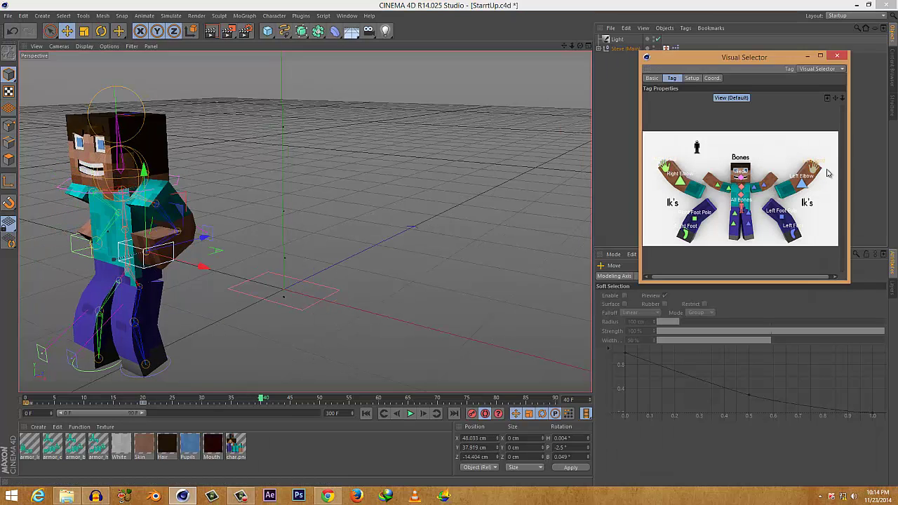
drag(201, 240, 176, 245)
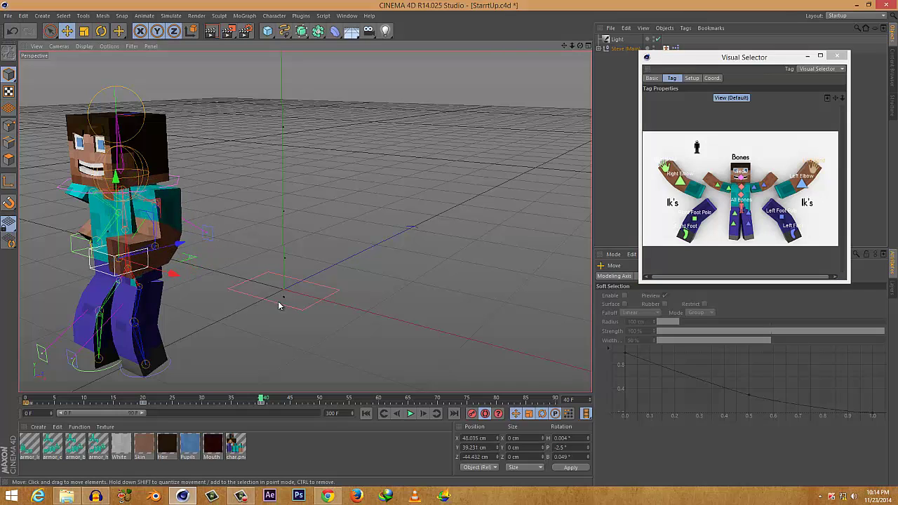
Step: Play the walk from its start in side view to check the motion through frame 40
alt+drag(279, 305, 206, 303)
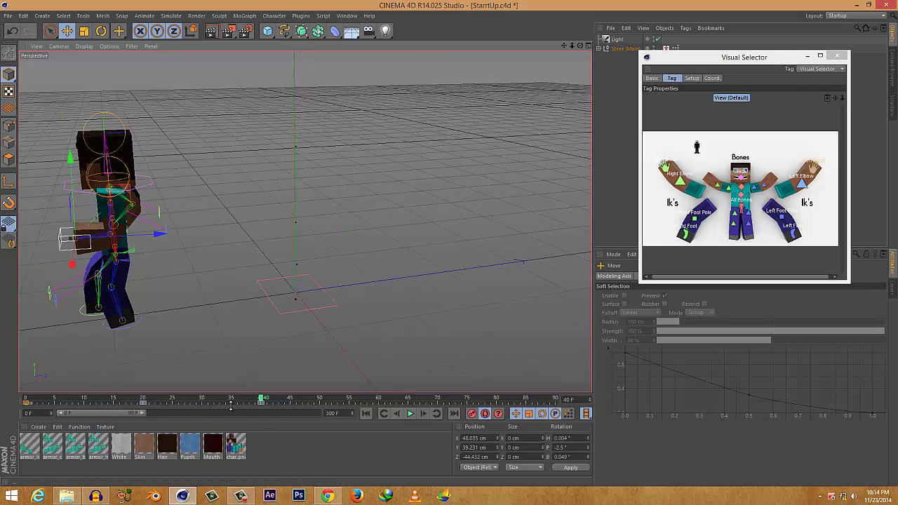
drag(261, 400, 34, 405)
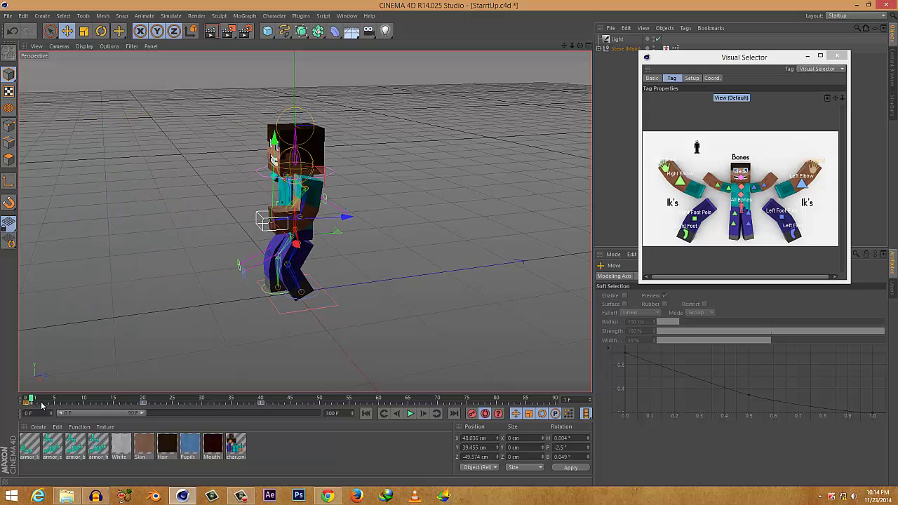
click(410, 414)
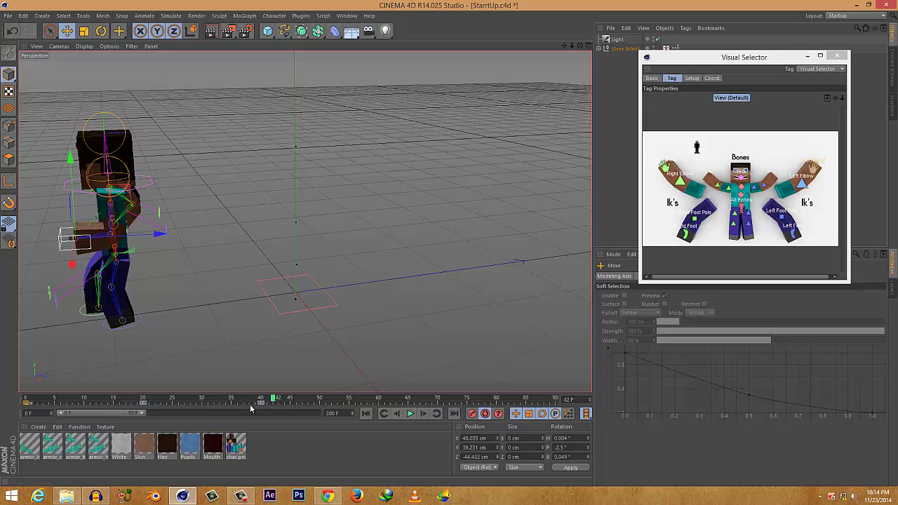
Step: Go to frame 10 and lower the body by its pelvis joint to about Y 92 cm
drag(269, 400, 84, 402)
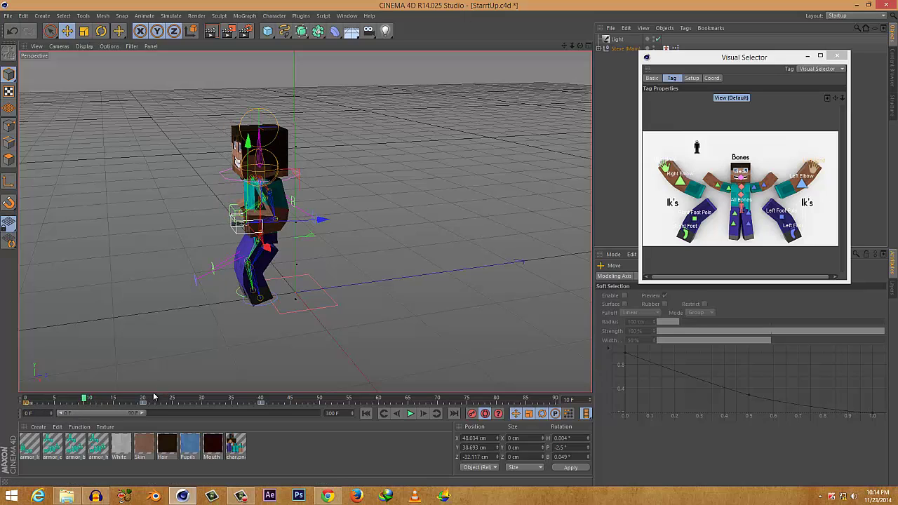
click(740, 209)
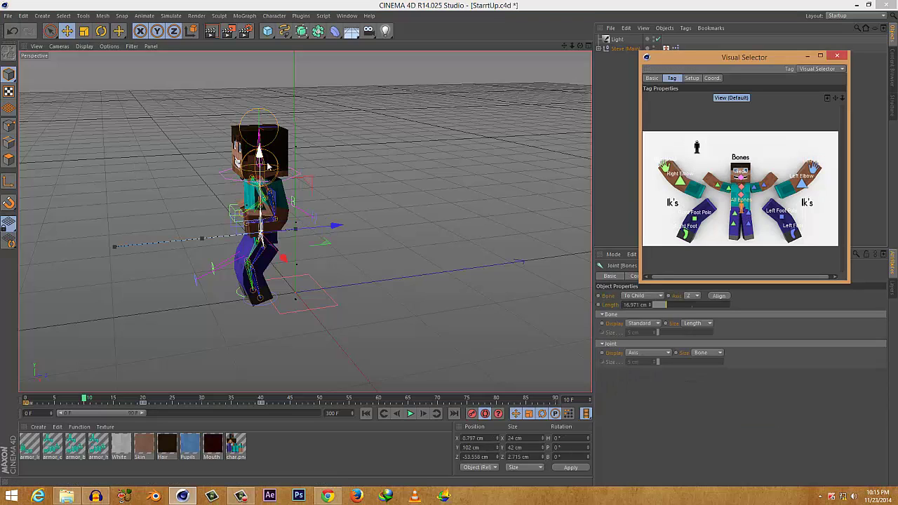
drag(261, 160, 260, 167)
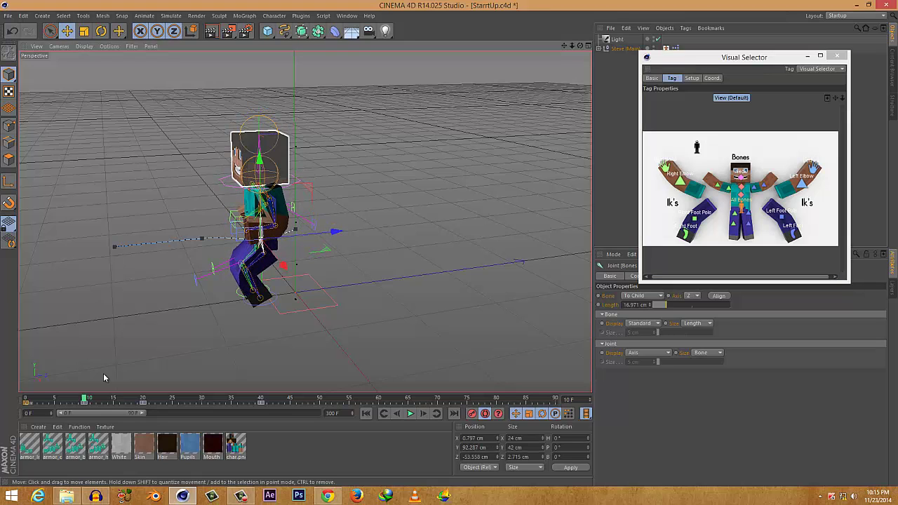
Step: Go to frame 30 and lower the body by its pelvis joint so it dips between the frame 20 and 40 poses
drag(84, 401, 204, 407)
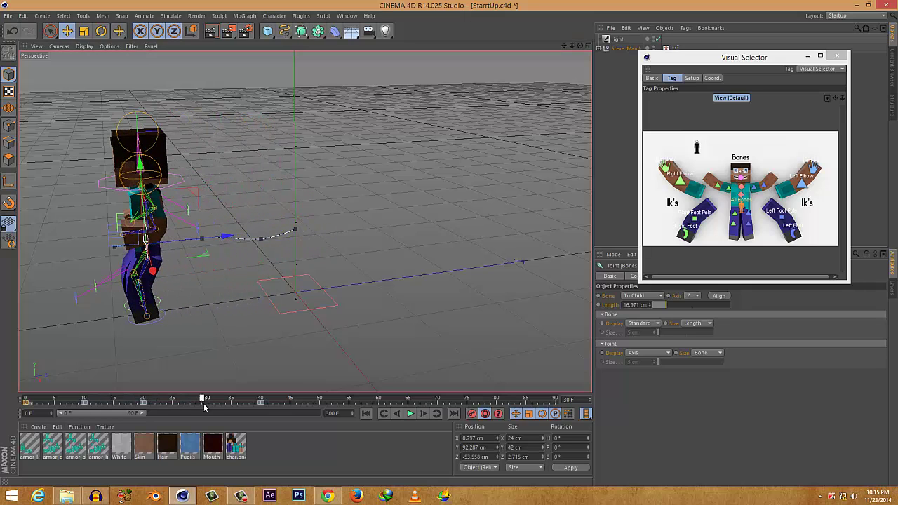
click(143, 404)
click(262, 404)
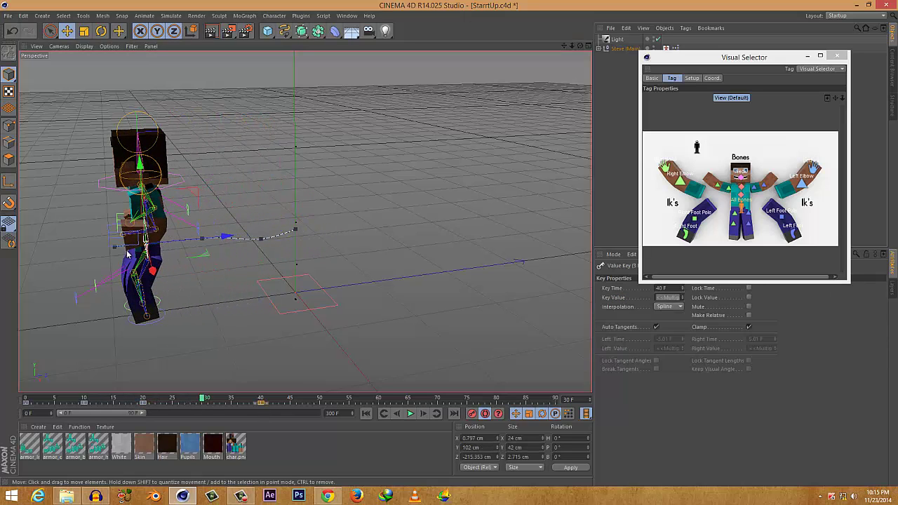
drag(140, 186, 141, 200)
Step: Play back the walk with the added body dips and examine the character from the front
key(F8)
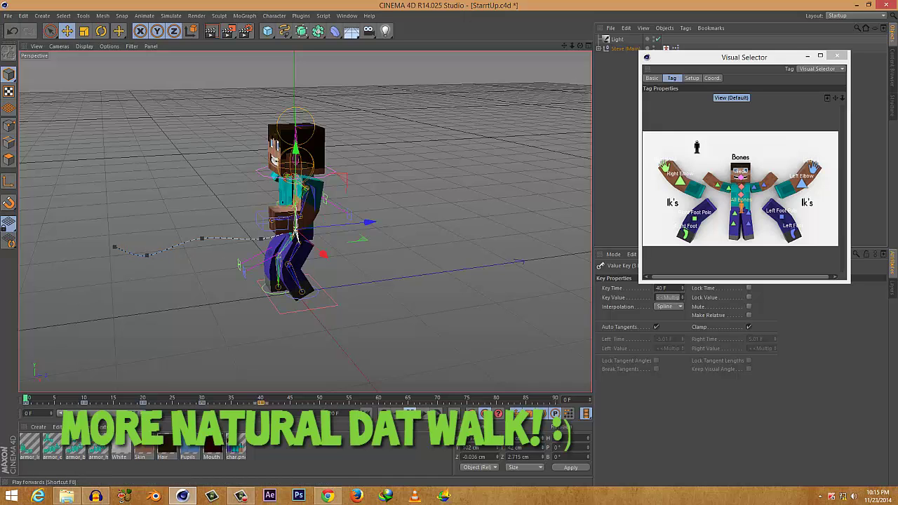
click(421, 414)
click(411, 414)
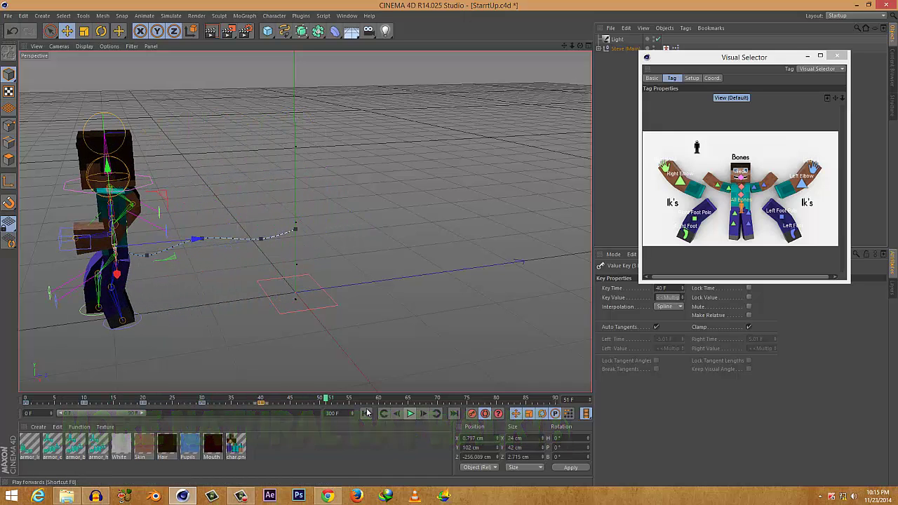
alt+drag(175, 344, 287, 361)
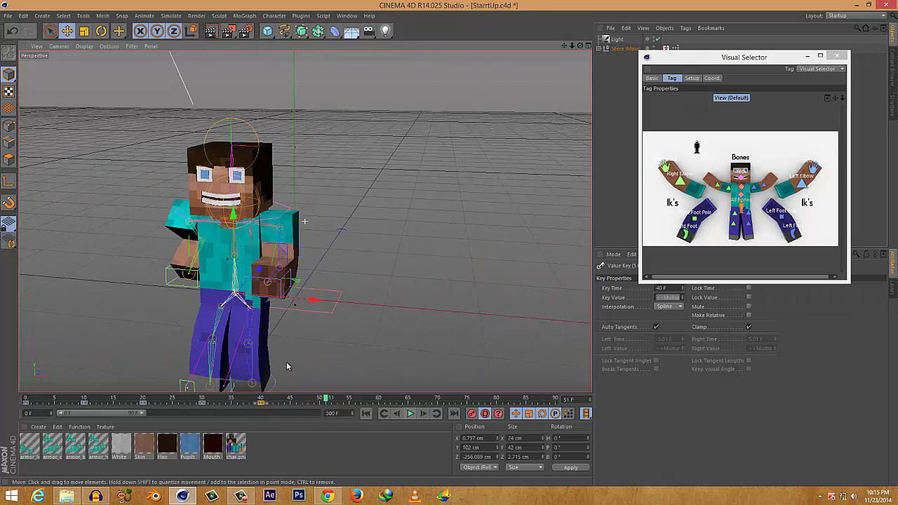
Step: Rotate the head bone at frames 25, 10 and 35, with a heading of about -32.6° at frame 10 and a pitch of about -14.4° at frame 35
drag(320, 399, 173, 399)
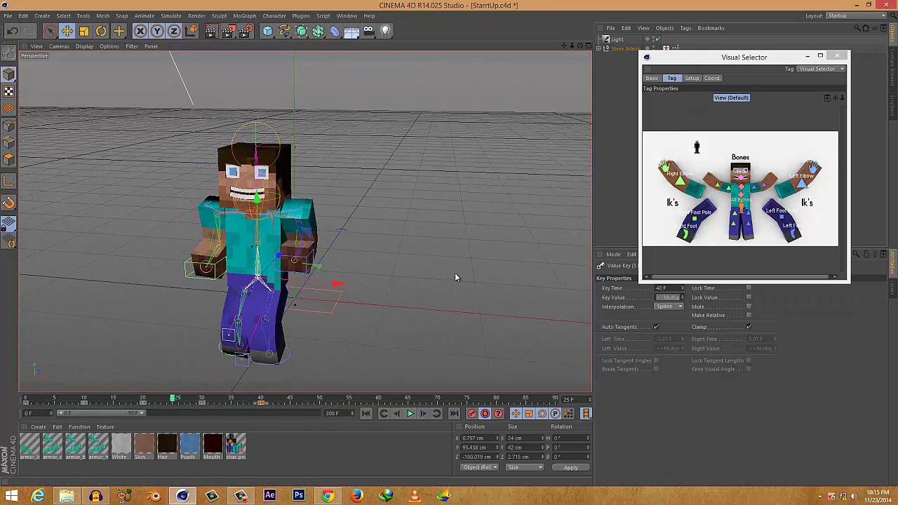
click(739, 177)
key(r)
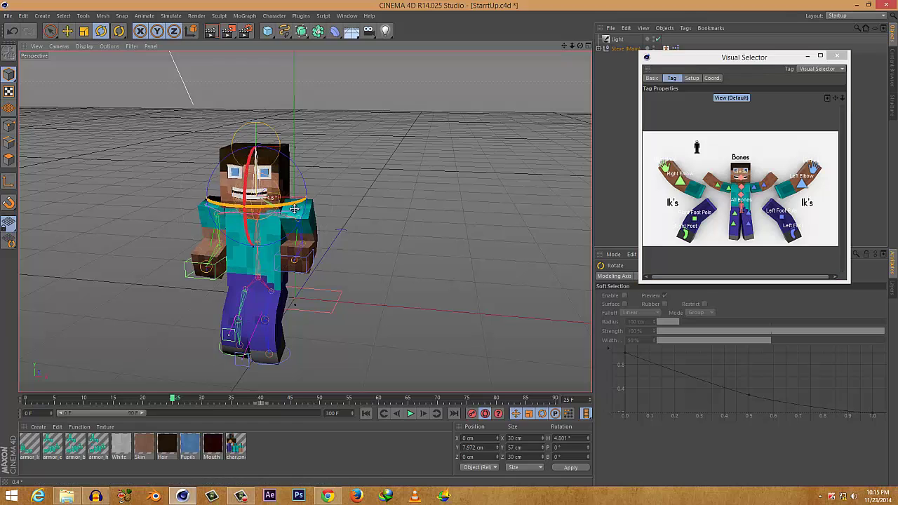
drag(173, 399, 88, 395)
drag(293, 187, 209, 313)
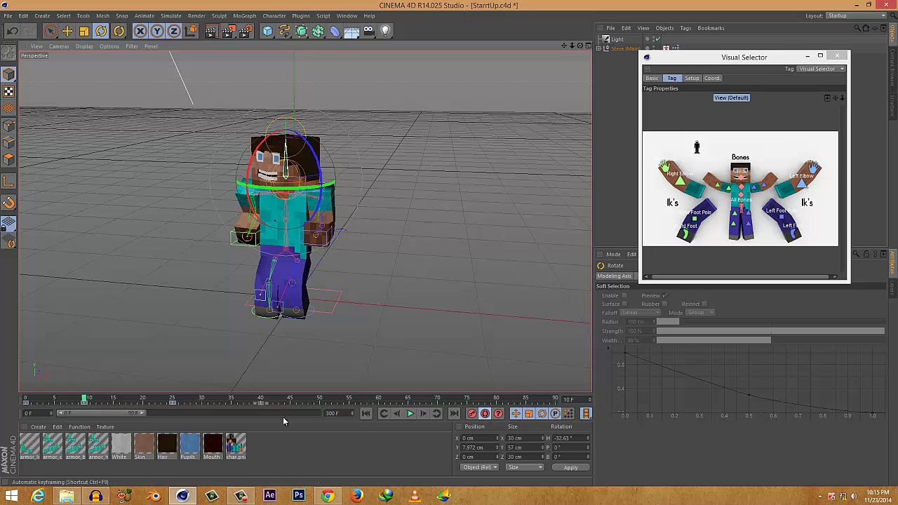
drag(84, 399, 232, 399)
drag(257, 209, 228, 187)
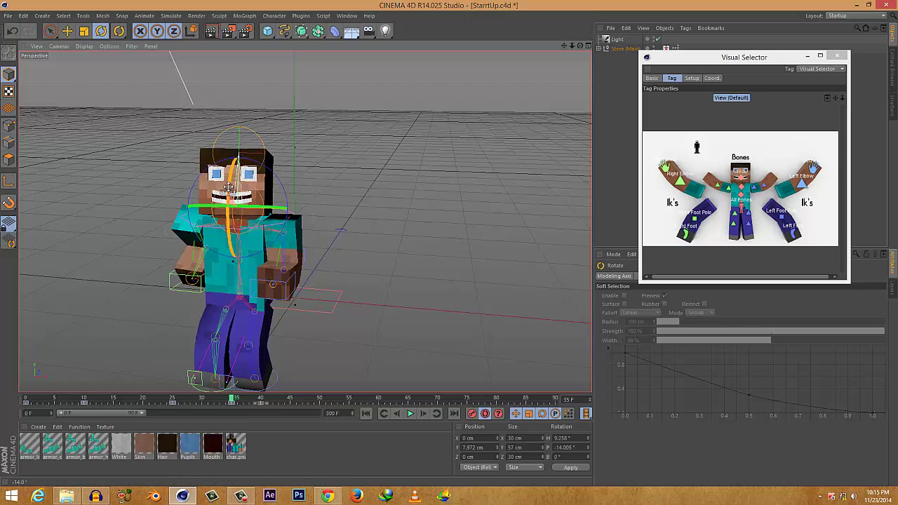
Step: Play the walk from frame 0 with the new head movement and examine the character from the front and side
drag(233, 400, 24, 400)
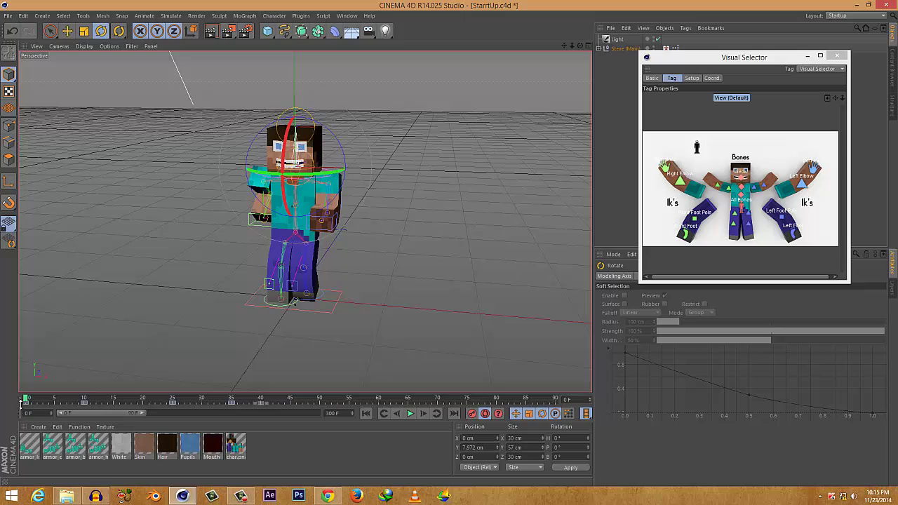
click(410, 413)
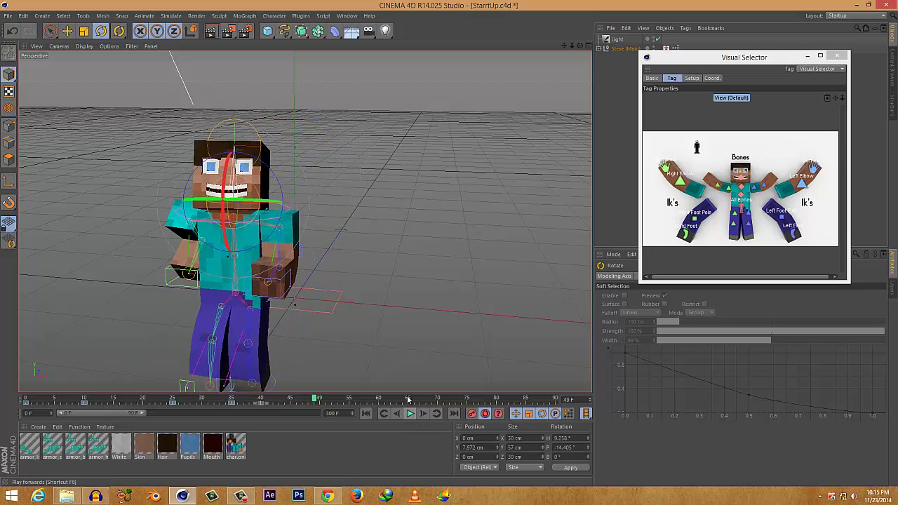
mouse_move(355, 295)
alt+mouse_down()
mouse_move(268, 282)
mouse_move(436, 275)
mouse_move(366, 305)
alt+mouse_up()
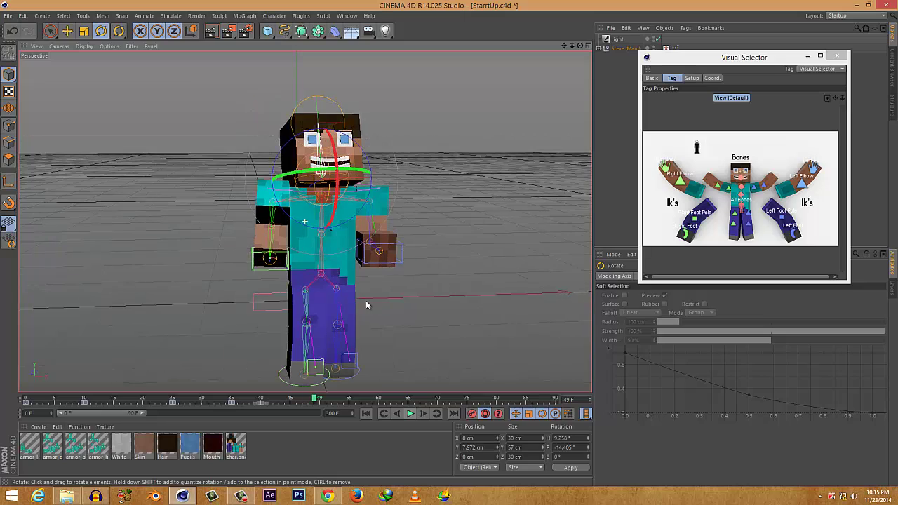
scroll(334, 150, up, 5)
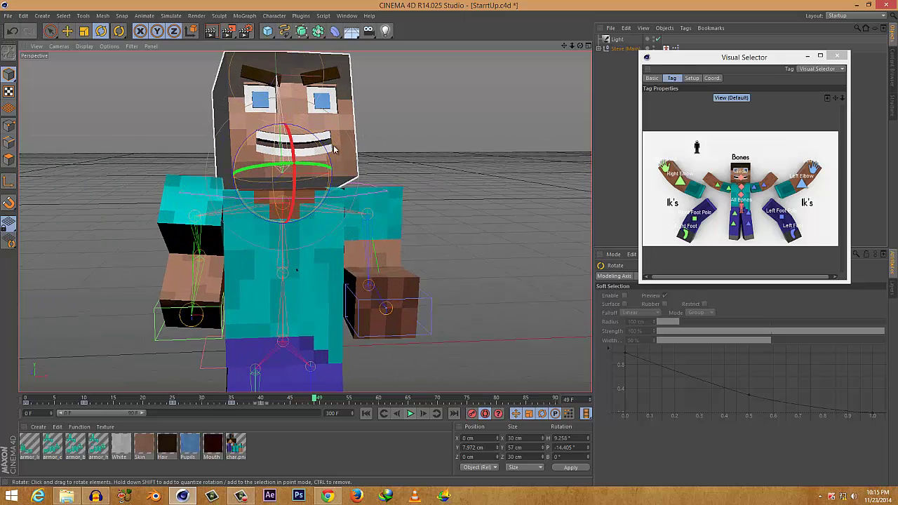
scroll(334, 149, down, 5)
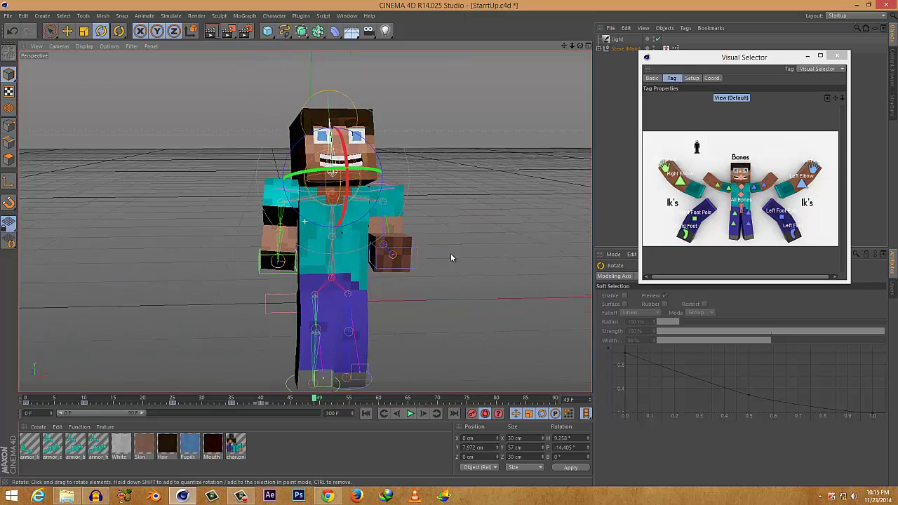
alt+drag(451, 257, 210, 339)
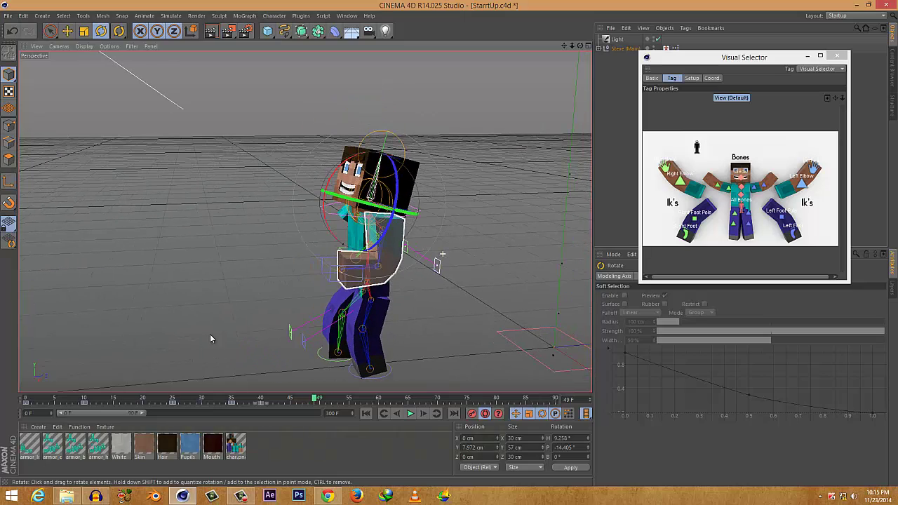
scroll(218, 335, up, 3)
scroll(281, 342, down, 3)
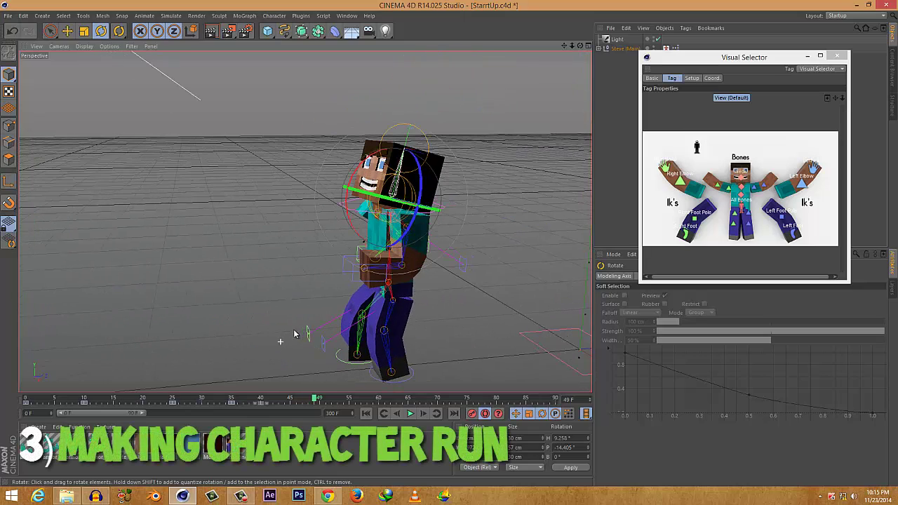
Step: Select the right foot control and review the frame spacing of its step keys by playing and scrubbing from frame 0 to frame 22
drag(312, 400, 24, 401)
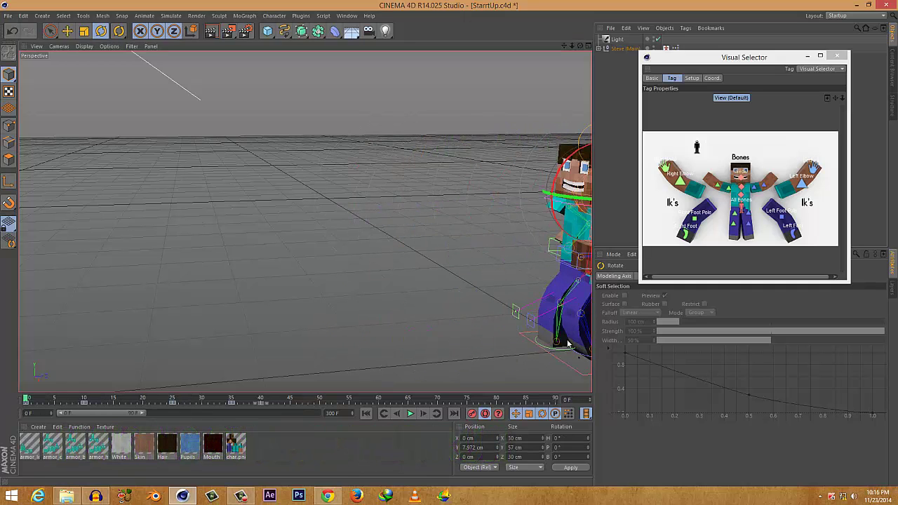
click(684, 233)
key(e)
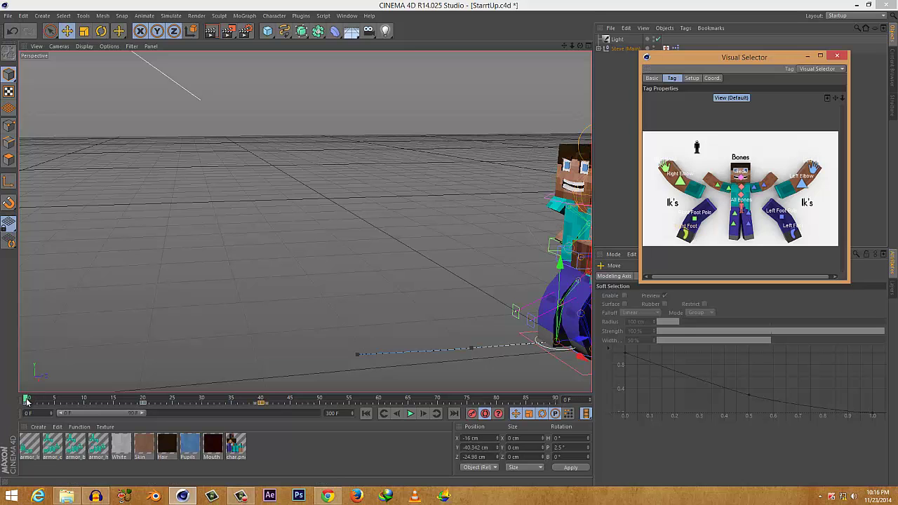
drag(27, 400, 2, 408)
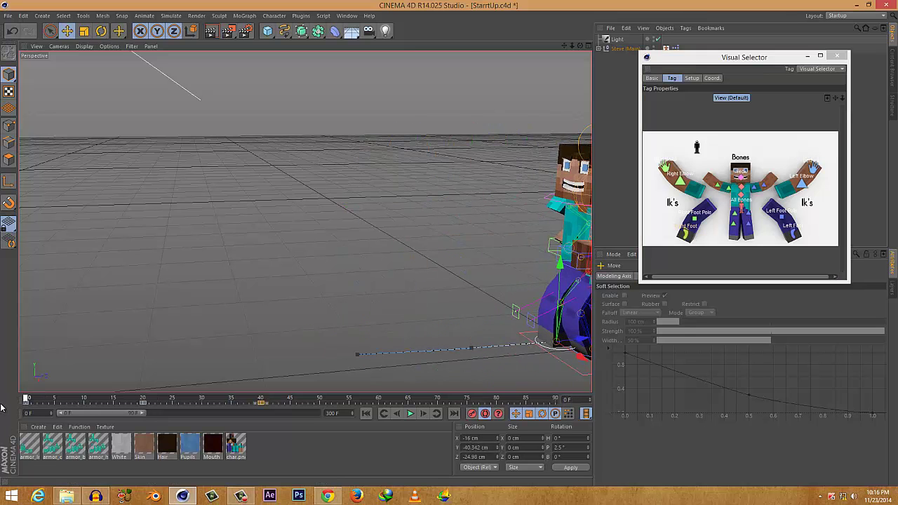
drag(127, 399, 8, 400)
drag(36, 401, 10, 402)
click(409, 414)
click(155, 403)
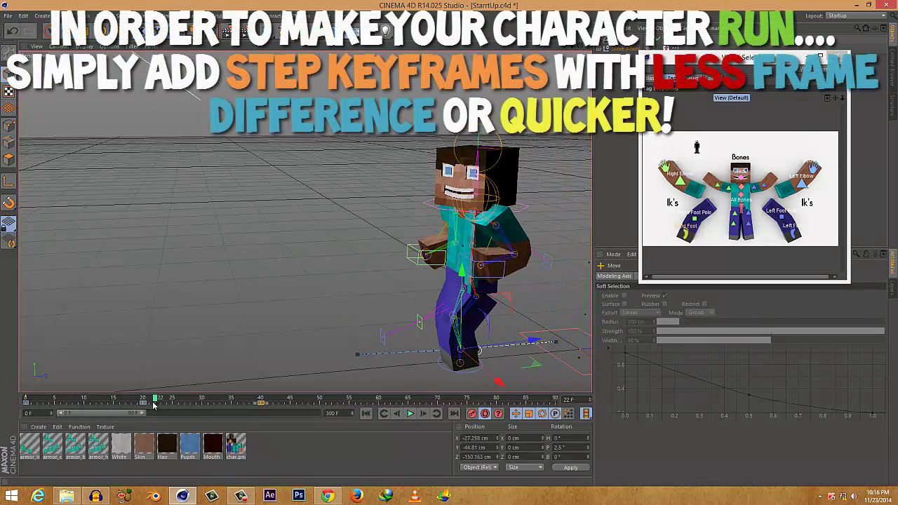
mouse_move(81, 402)
mouse_down()
mouse_move(6, 402)
mouse_move(85, 398)
mouse_up()
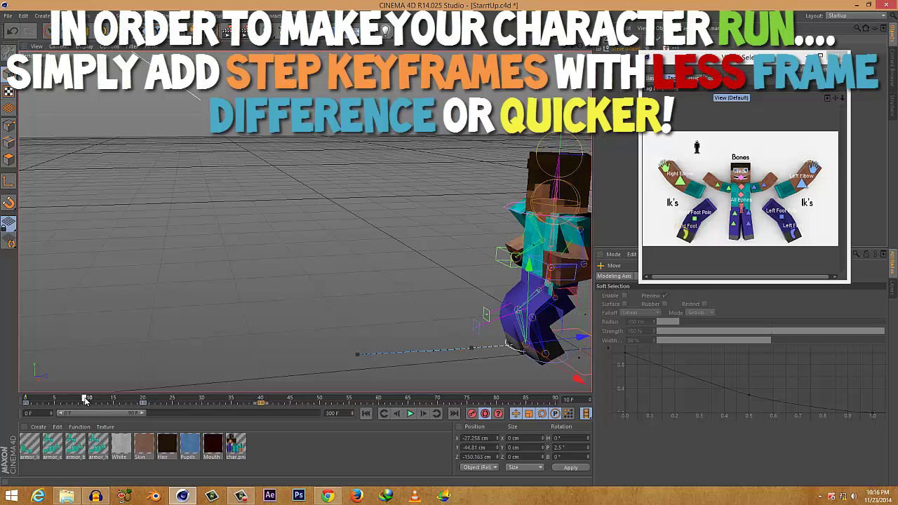
Step: Try to move the right foot's frame 20 key to frame 11 for a quicker step, and undo the move
click(143, 404)
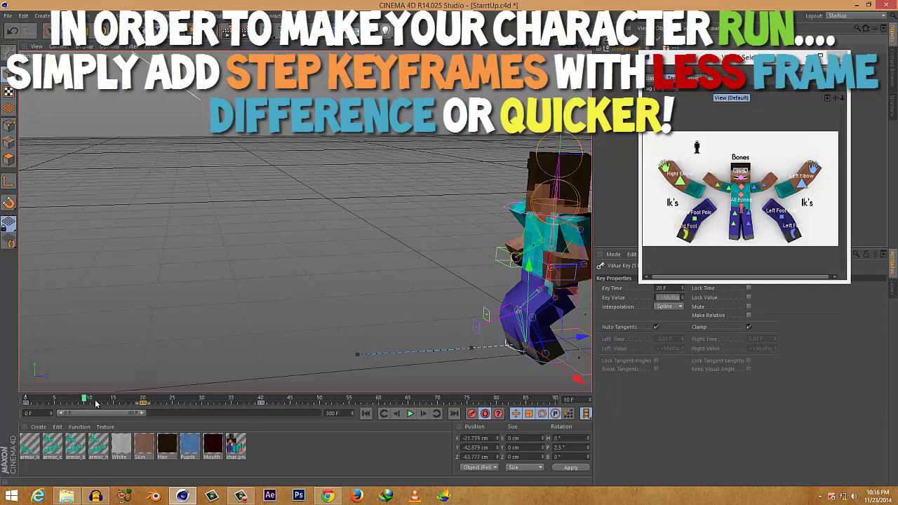
drag(143, 405, 94, 406)
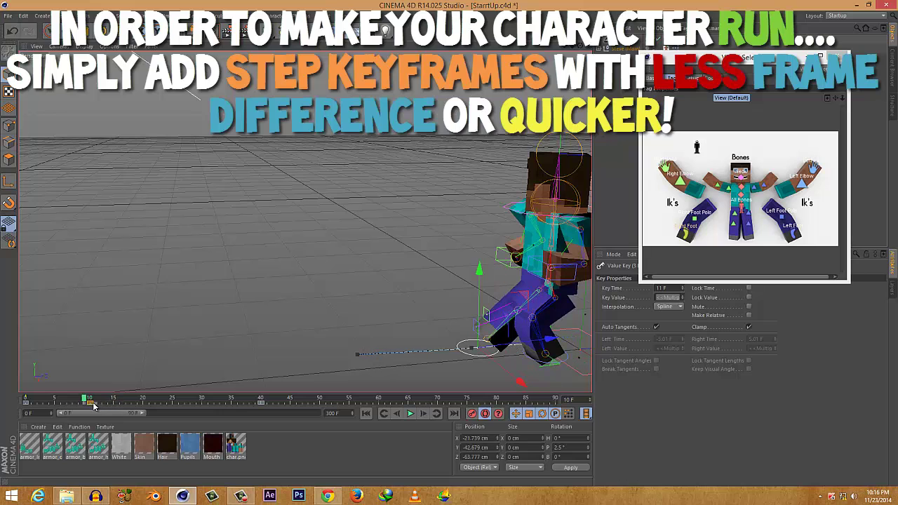
key(ctrl+z)
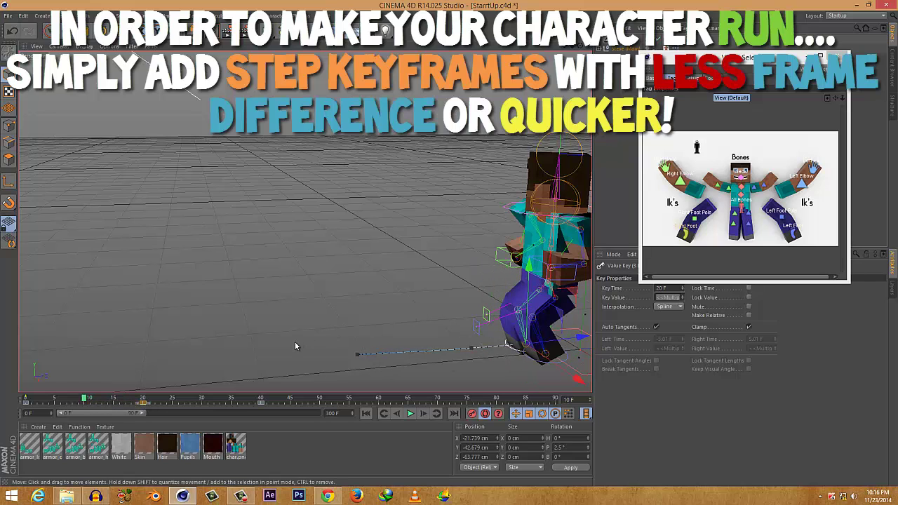
Step: Inspect the left foot, head and upper spine controls and their keys from frame 10 to frame 19
alt+drag(295, 345, 265, 352)
scroll(268, 353, up, 2)
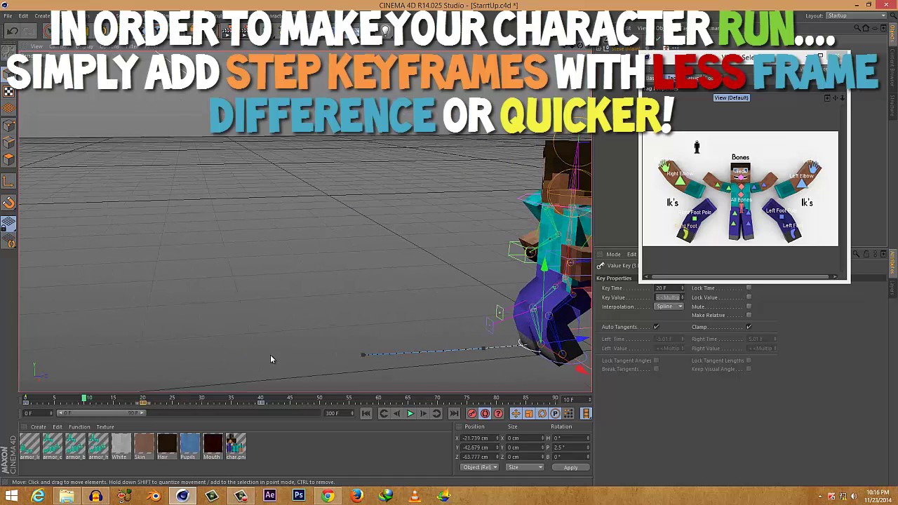
scroll(270, 356, down, 2)
click(800, 241)
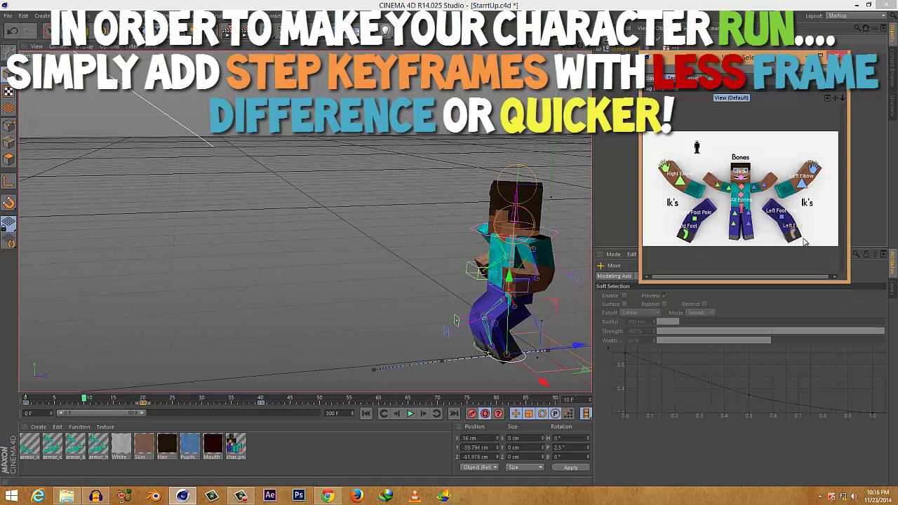
click(741, 170)
key(r)
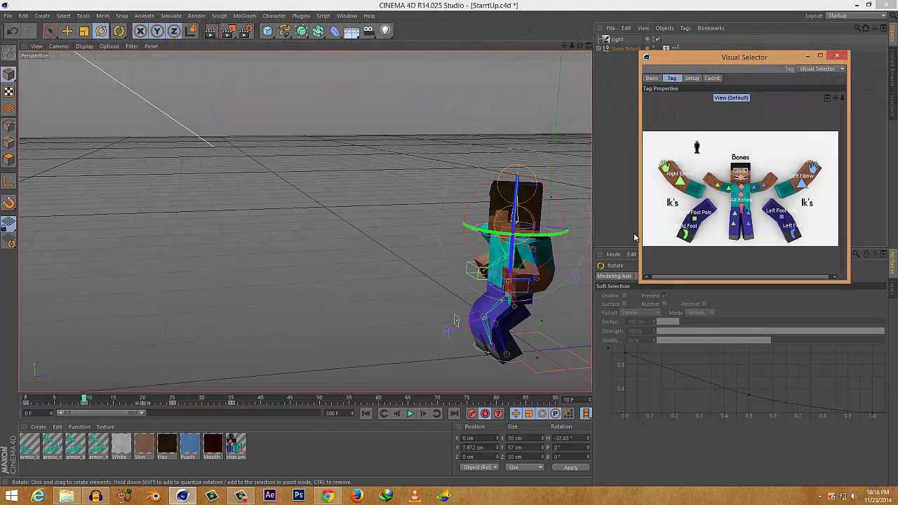
click(742, 189)
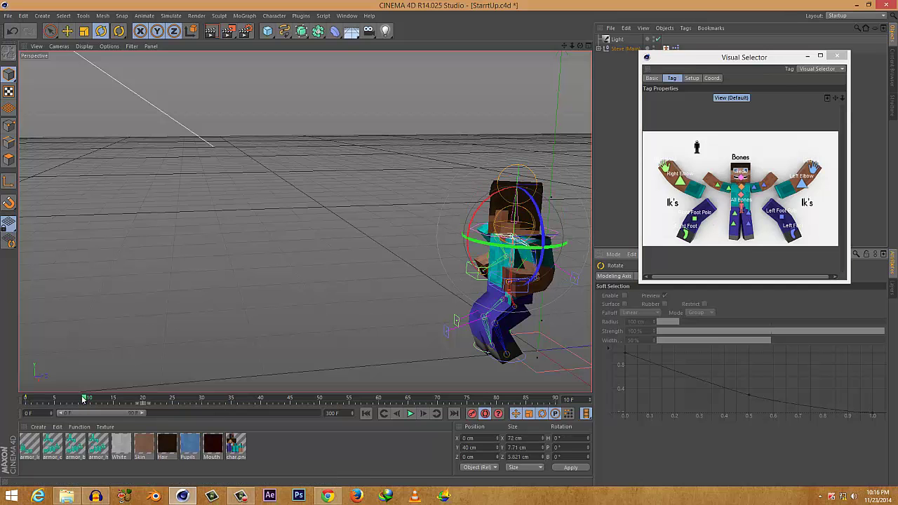
drag(83, 400, 166, 377)
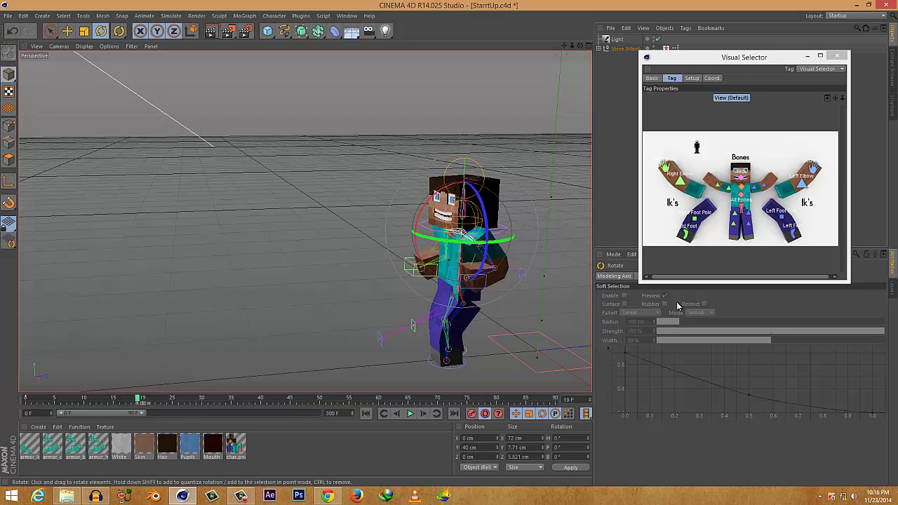
Step: Compare the key spacing of the right foot and head controls, and view the right foot's path from frame 0
click(686, 239)
key(e)
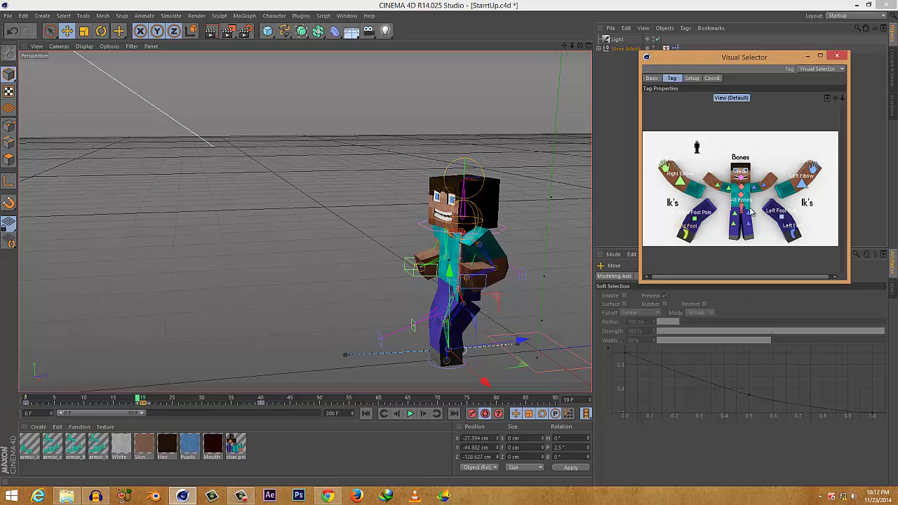
click(744, 179)
key(r)
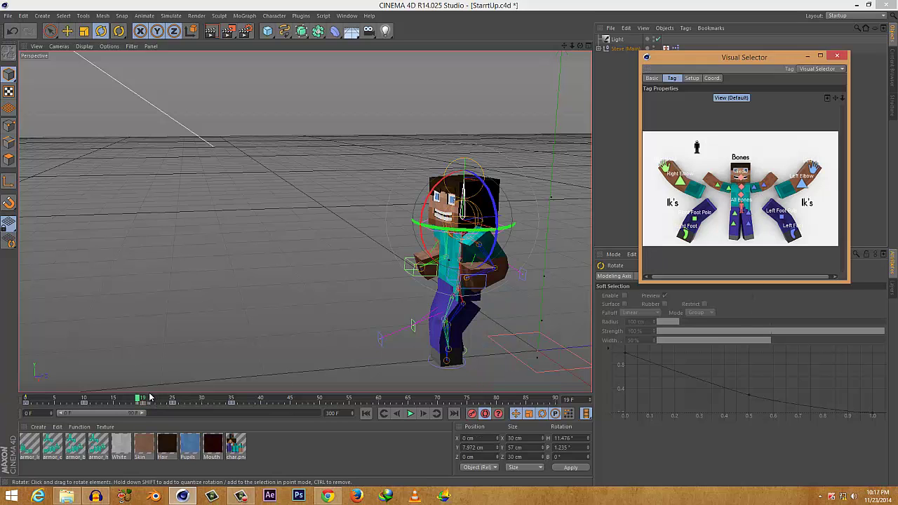
click(686, 238)
key(e)
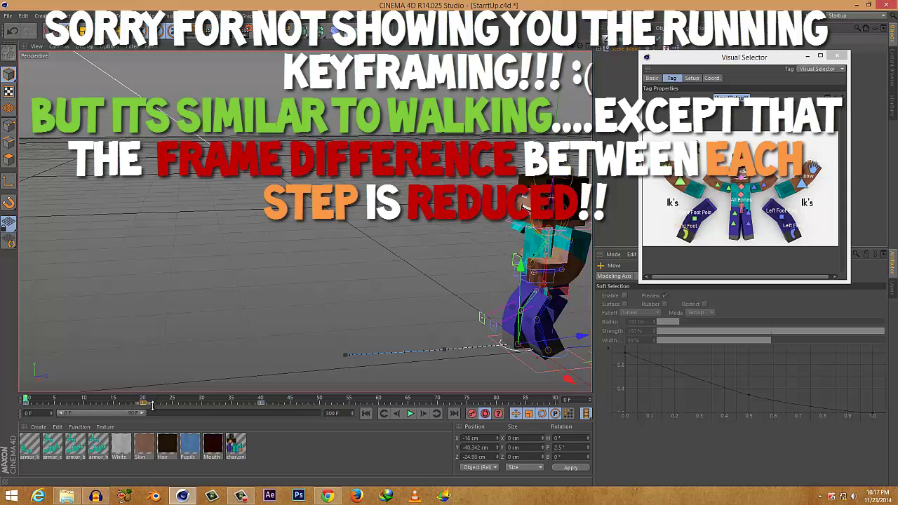
scroll(226, 261, up, 2)
scroll(200, 363, down, 3)
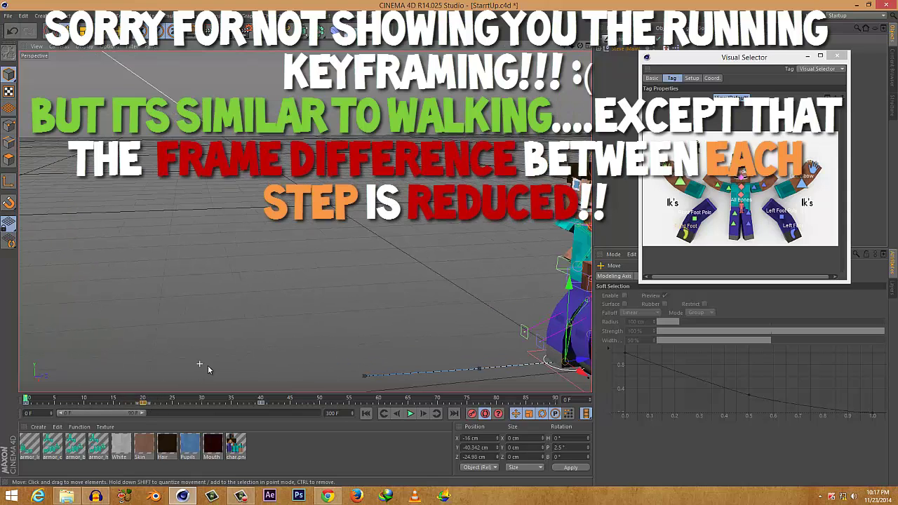
Step: Go to frame 10 and bend the spine bone forward to a pitch of about 14°
drag(38, 402, 79, 407)
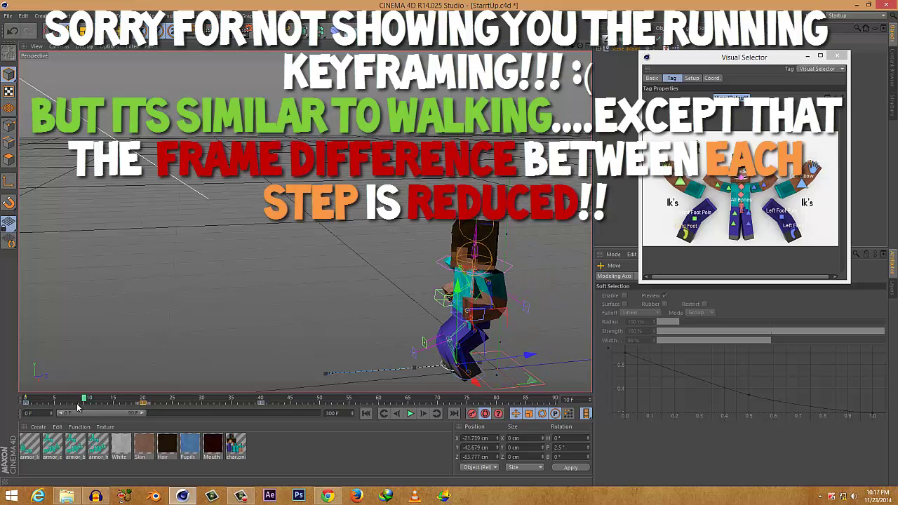
click(744, 194)
key(r)
click(741, 197)
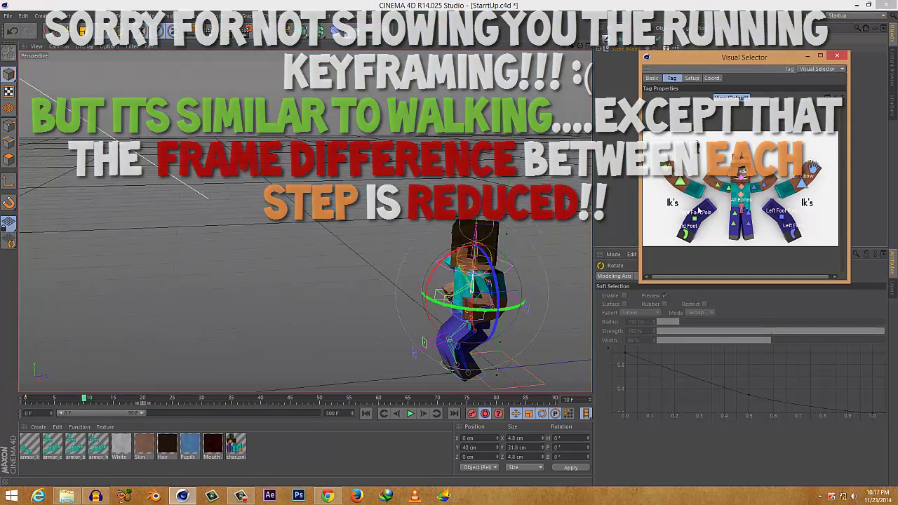
drag(454, 256, 432, 269)
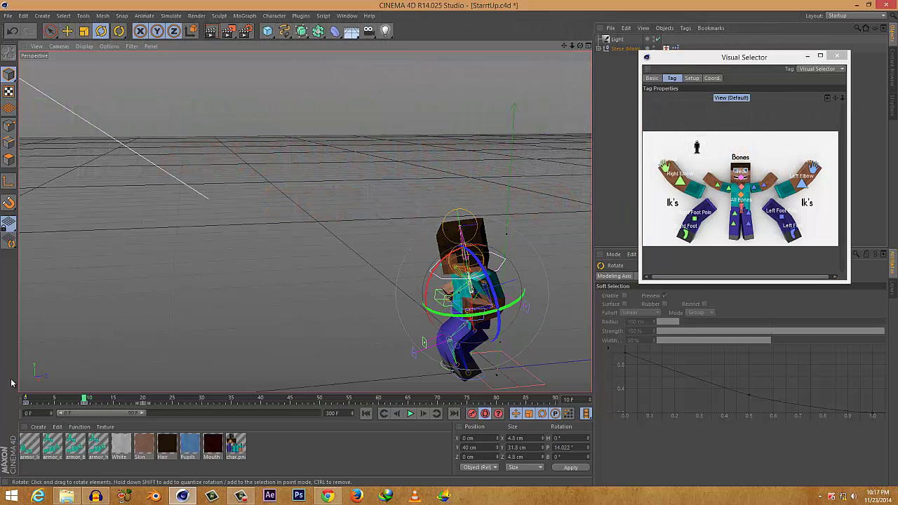
Step: Scrub to frame 37 and examine the forward-leaning character from the side and front
drag(80, 400, 240, 406)
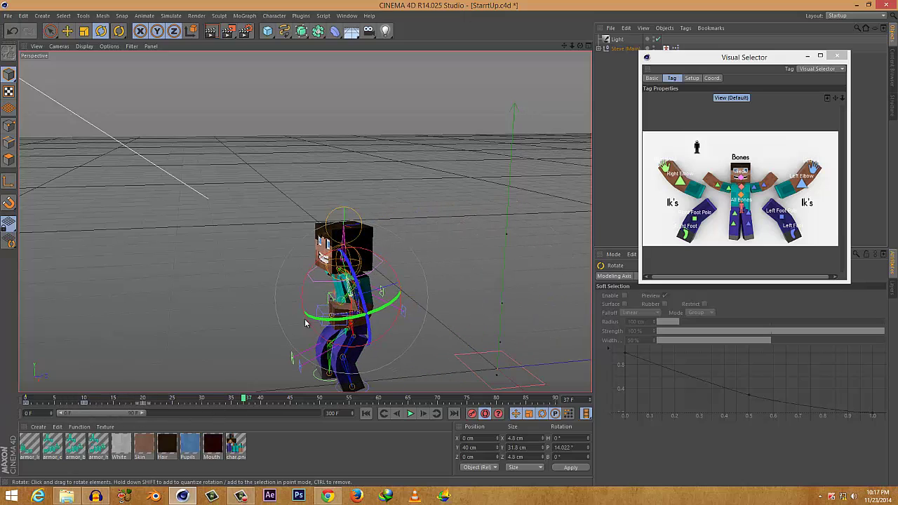
scroll(307, 321, up, 3)
scroll(313, 326, down, 3)
alt+drag(254, 348, 371, 355)
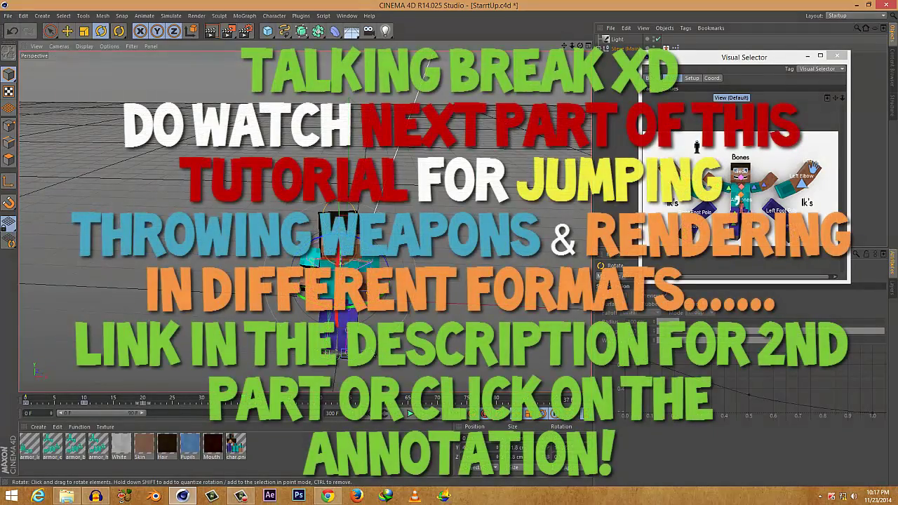
scroll(377, 353, up, 6)
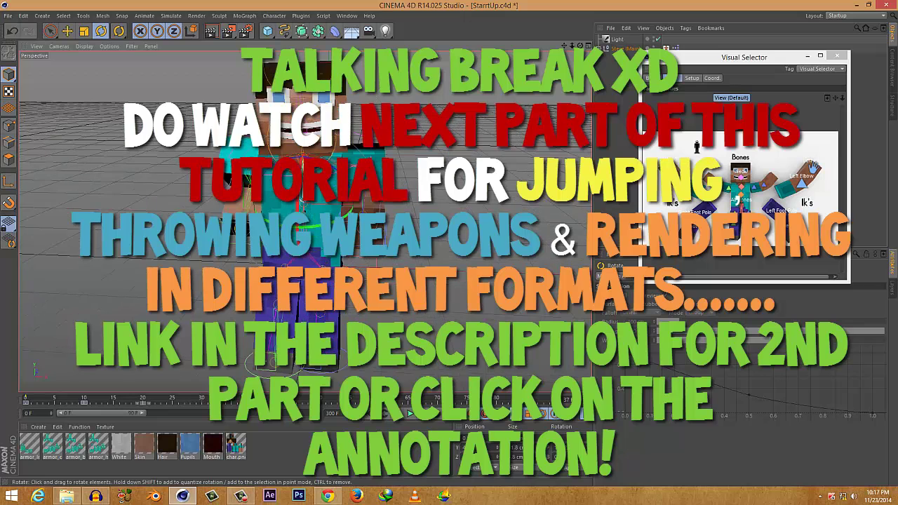
scroll(328, 164, down, 2)
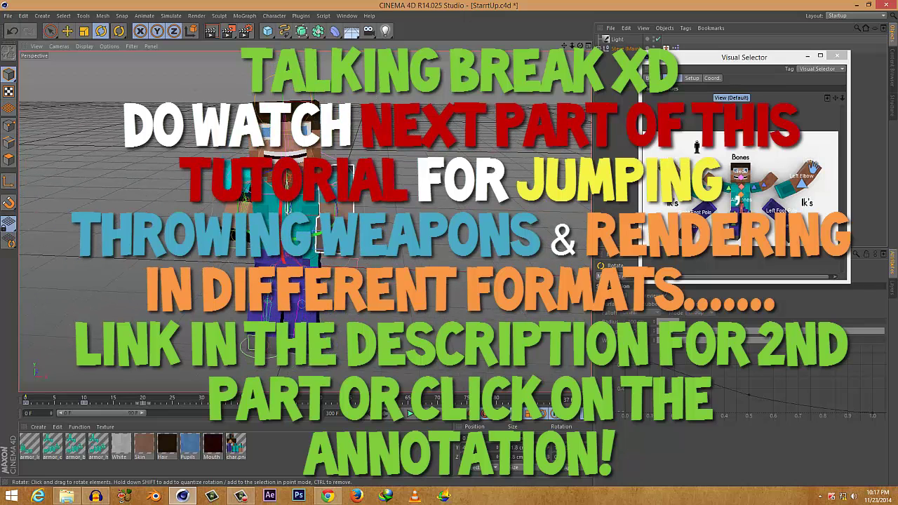